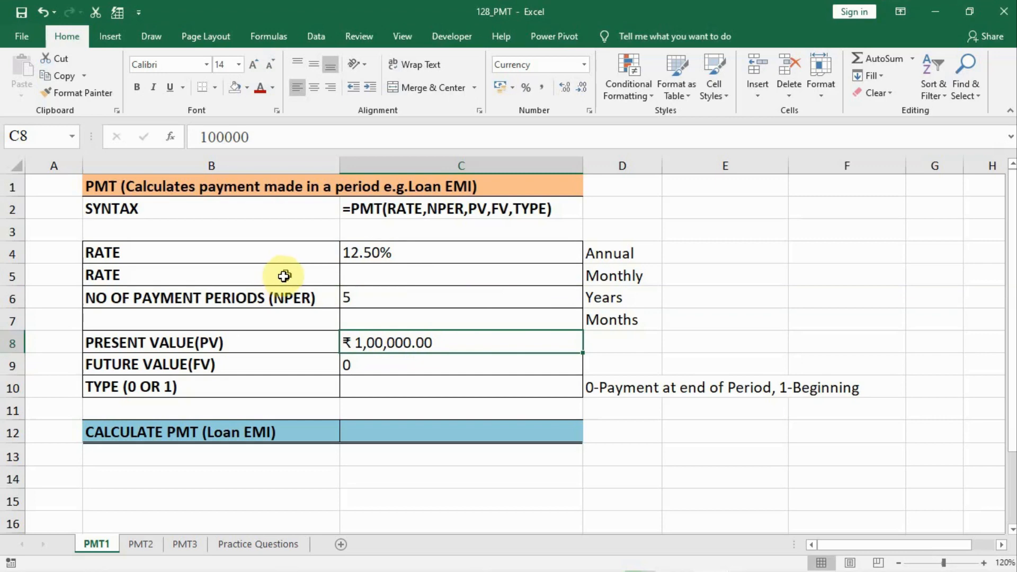
click(396, 252)
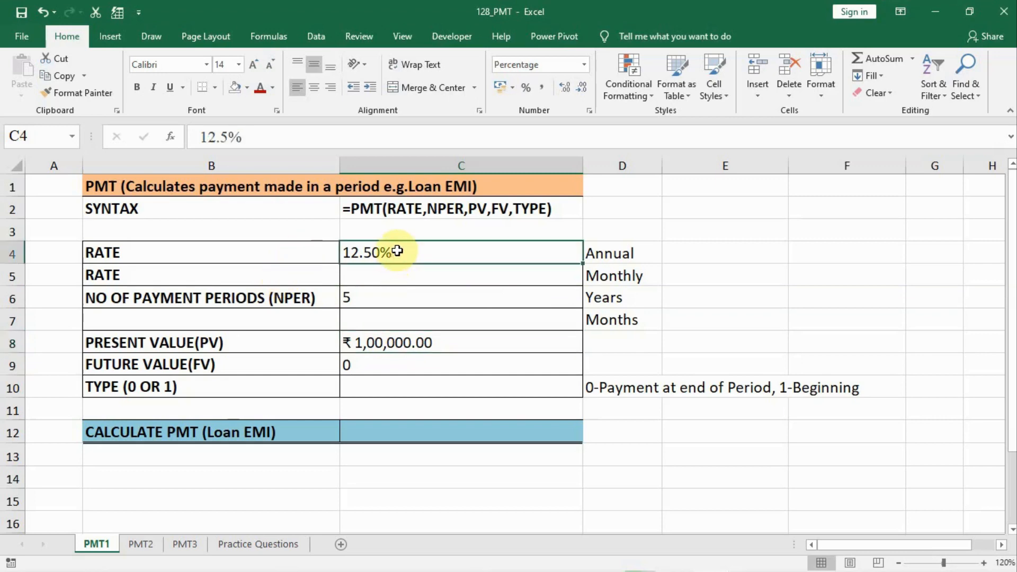
click(363, 300)
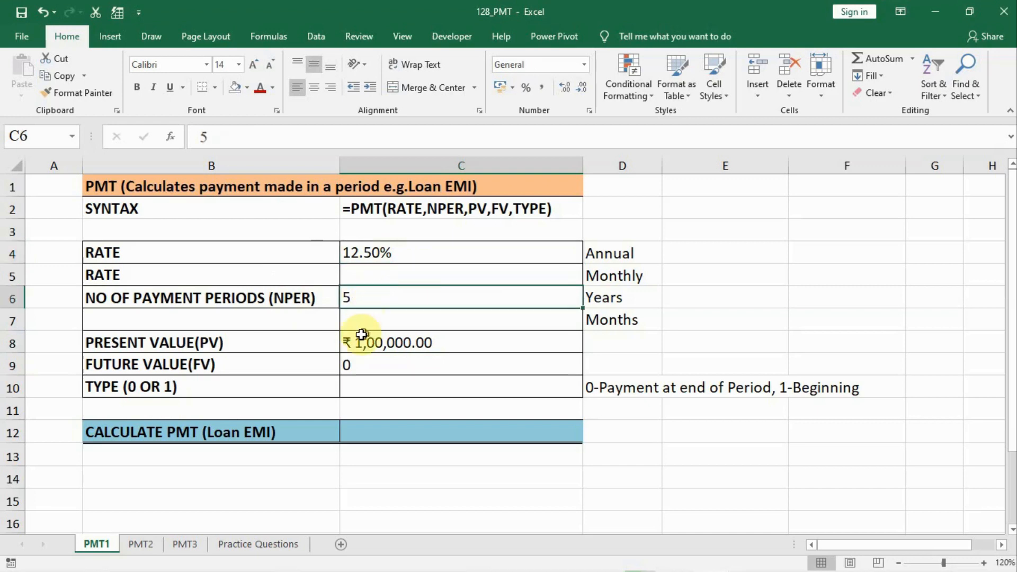
click(389, 343)
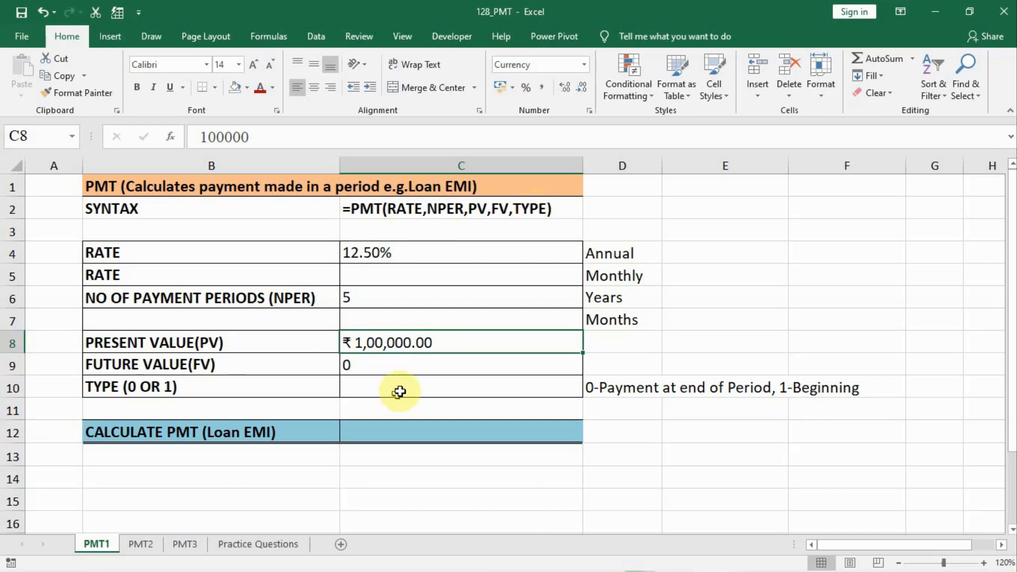
click(400, 254)
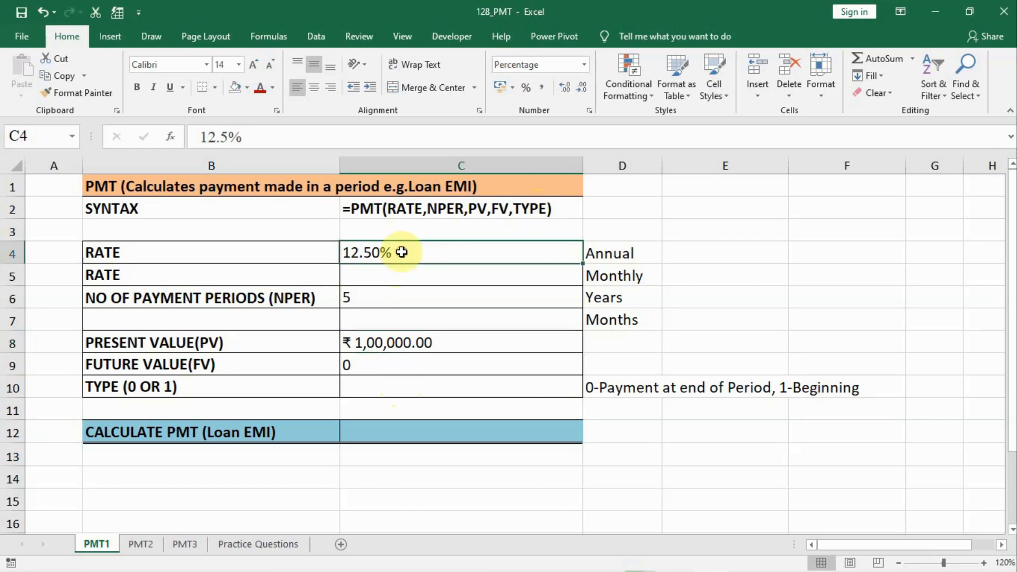
Calculate the monthly rate in C5 by dividing the annual rate by twelve with =C4/12.
click(392, 275)
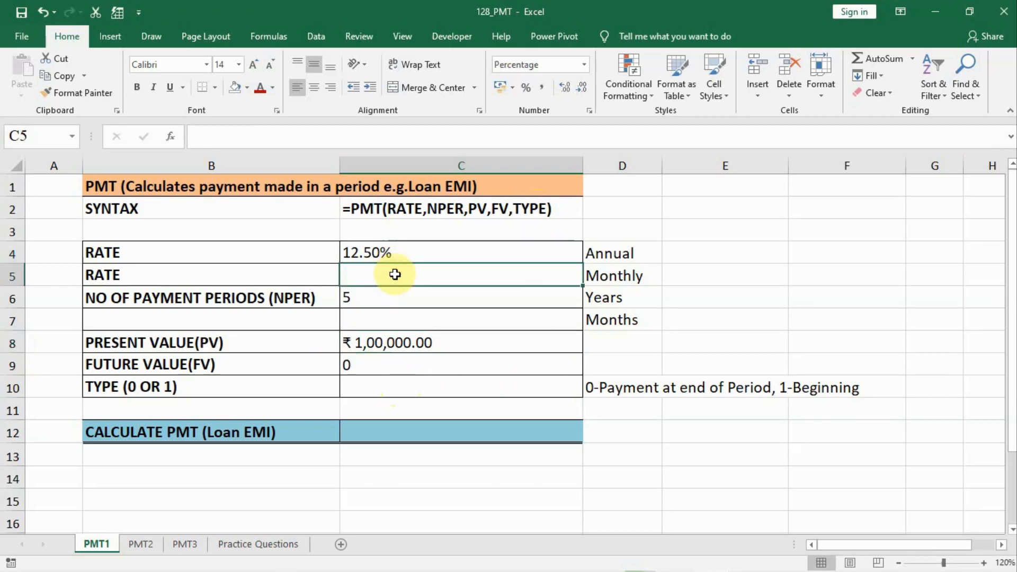
text(=)
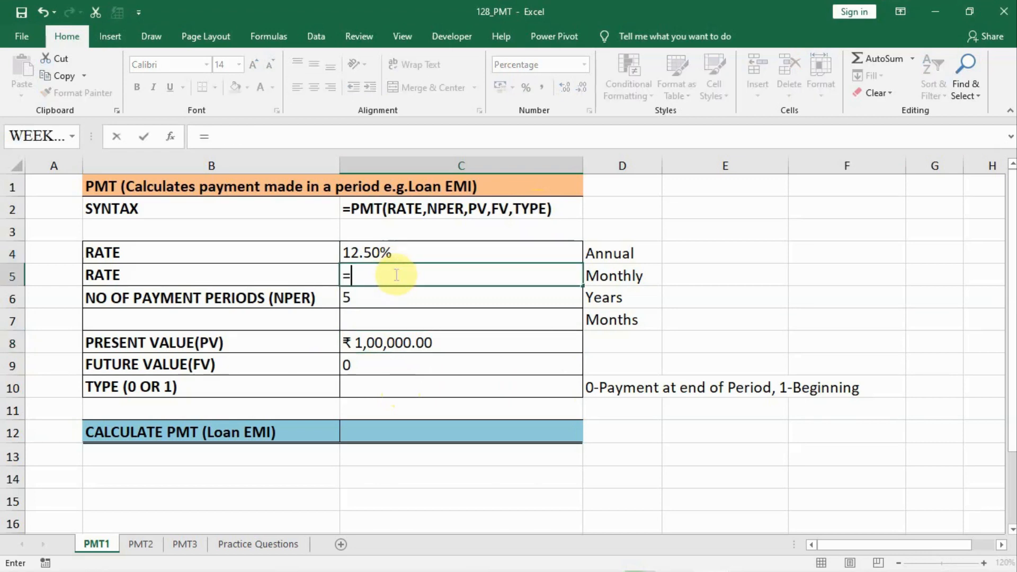
click(383, 248)
text(/12)
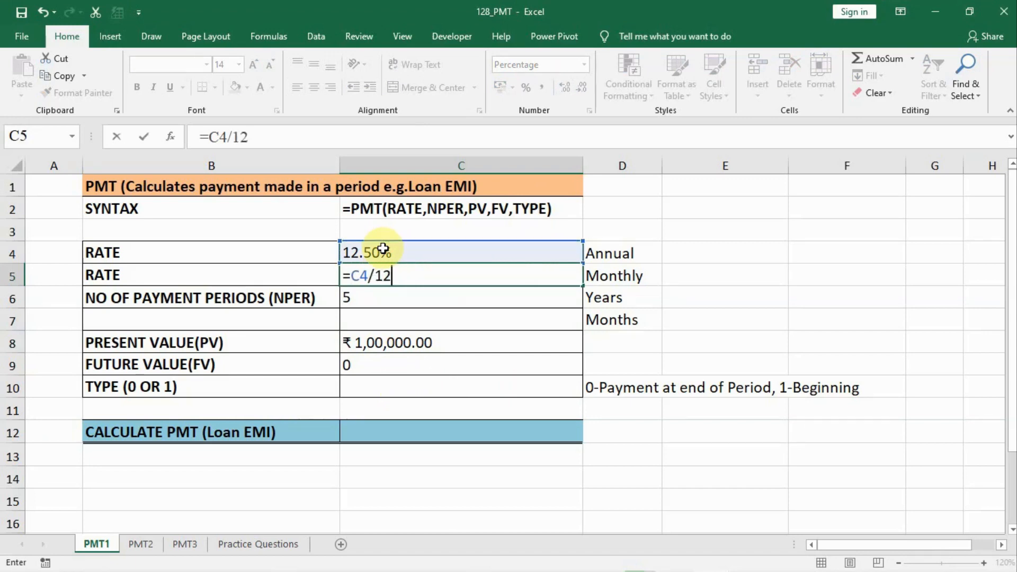
key(Return)
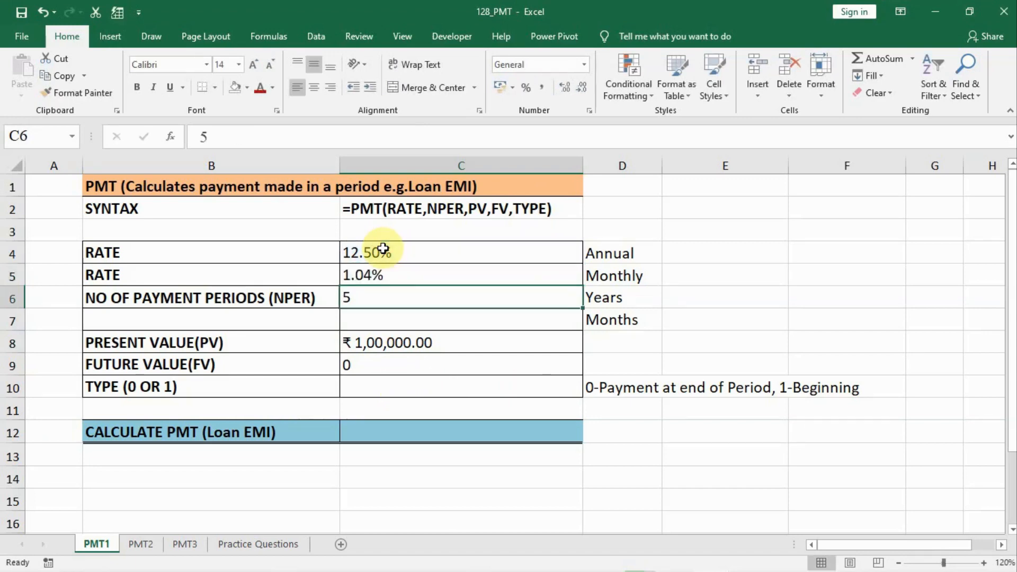
Convert the payment periods from years to months in C7 with the formula =C6*12.
key(Return)
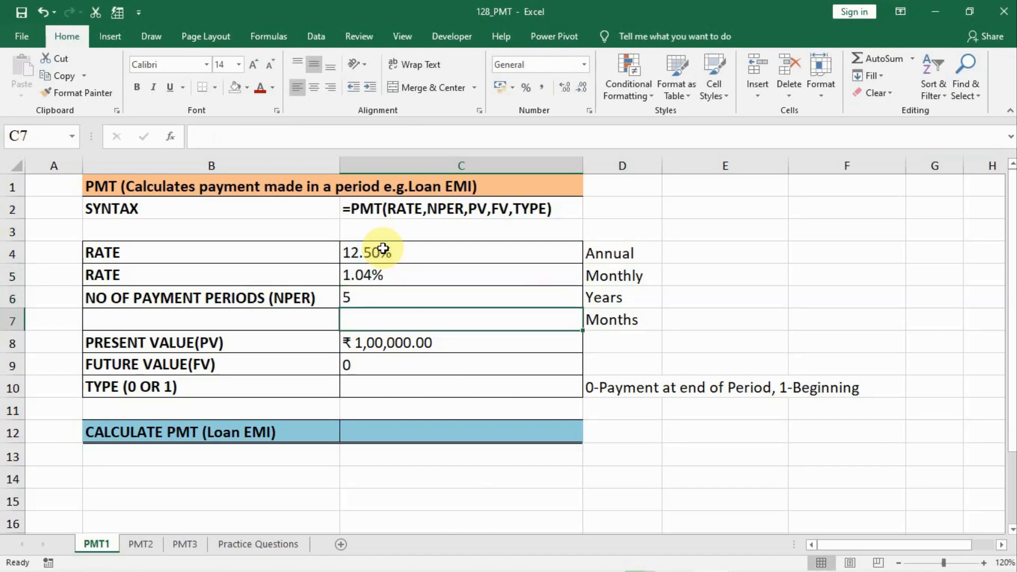
text(=)
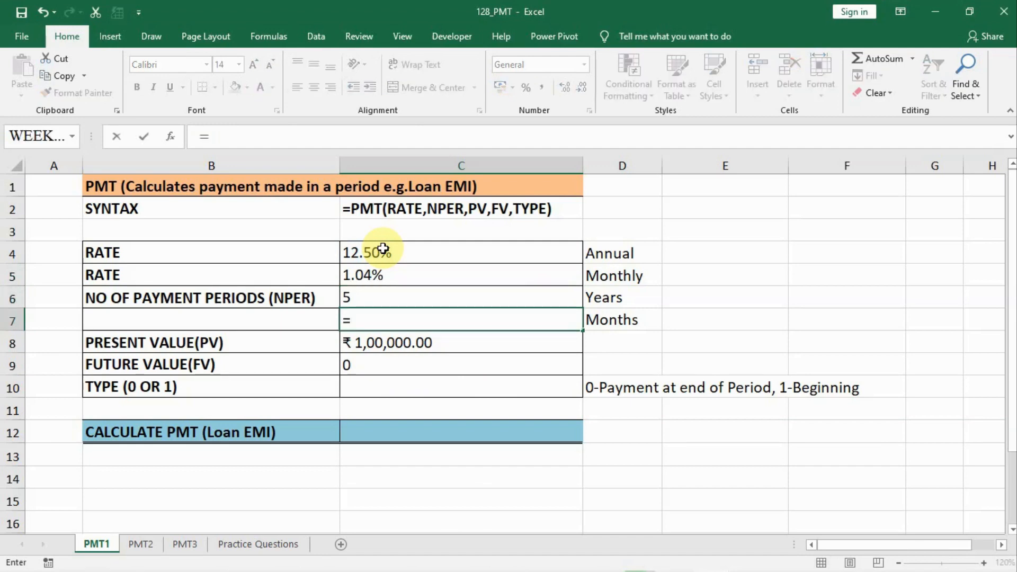
click(376, 292)
text(*12)
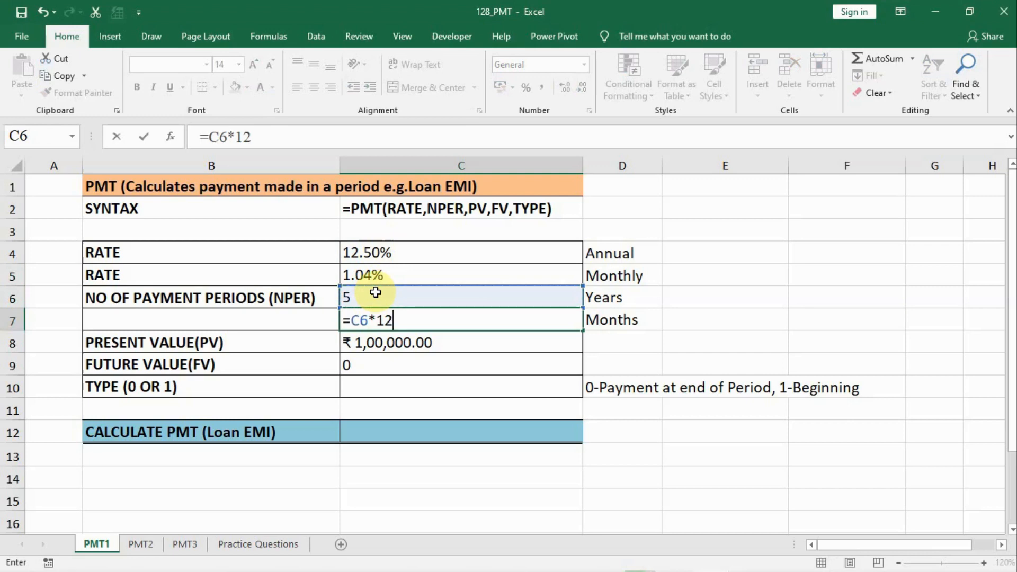
key(Return)
Set the payment type in C10 to 1 for payments at the beginning of the period.
key(Down)
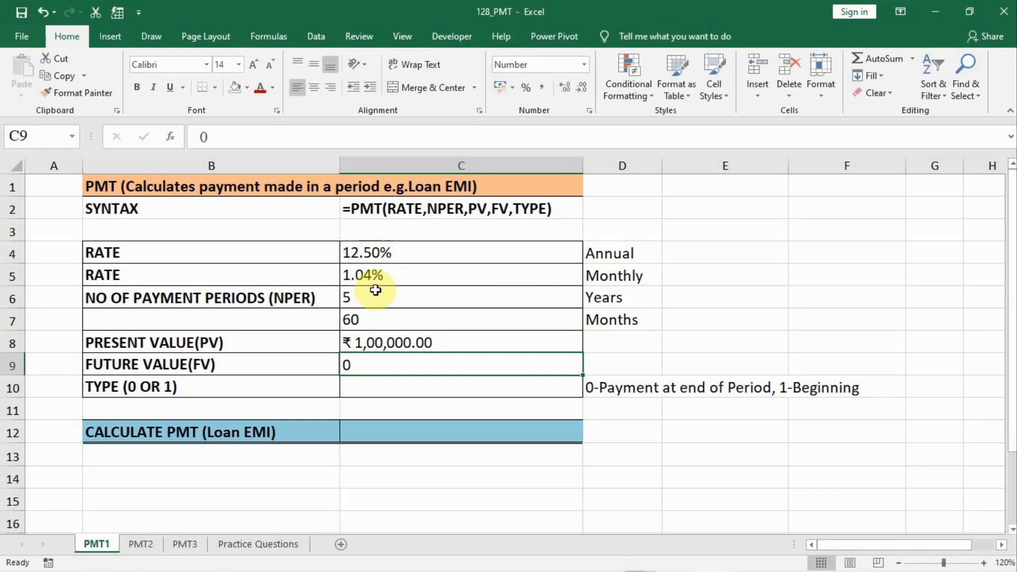
key(Down)
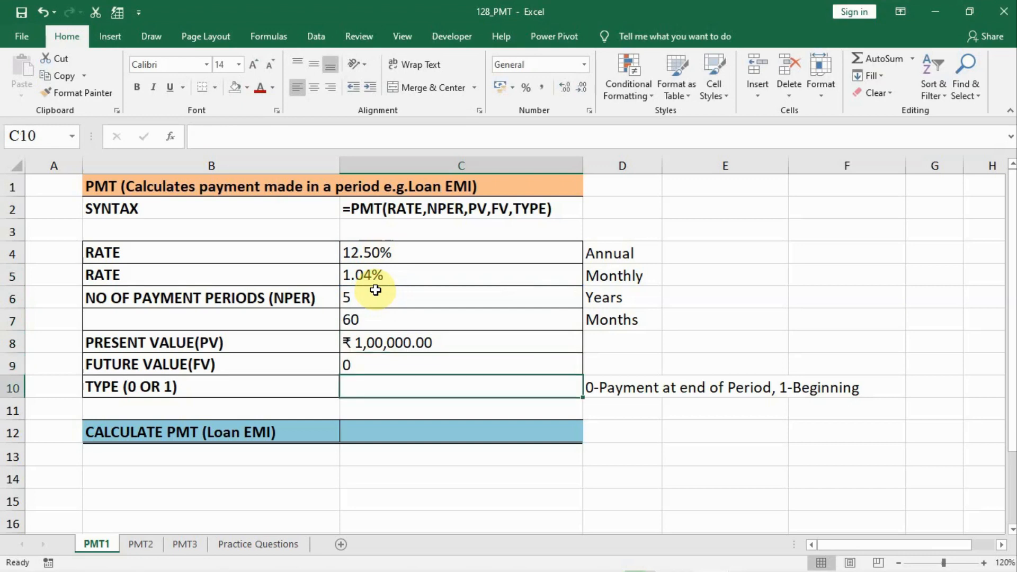
text(1)
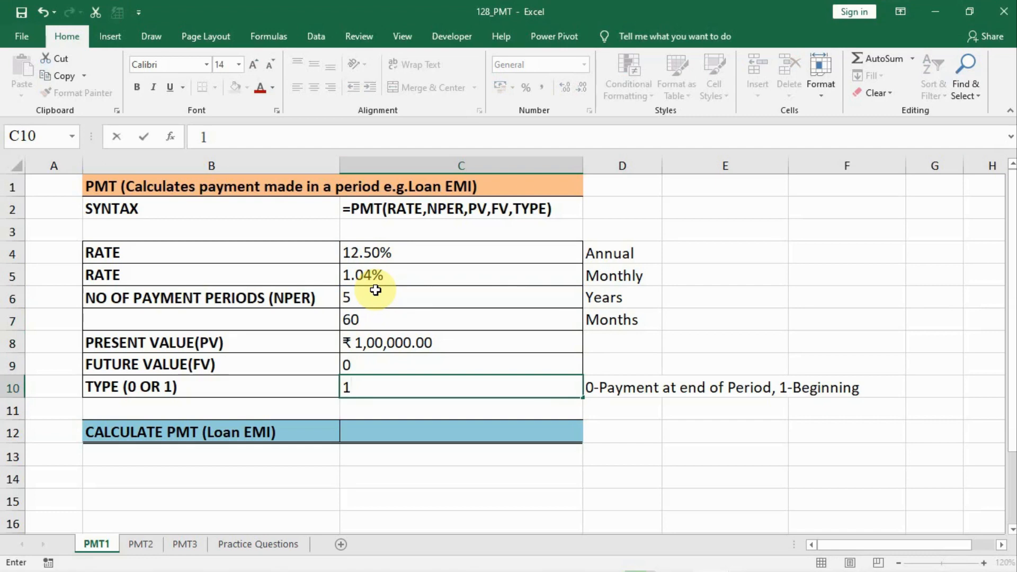
key(Return)
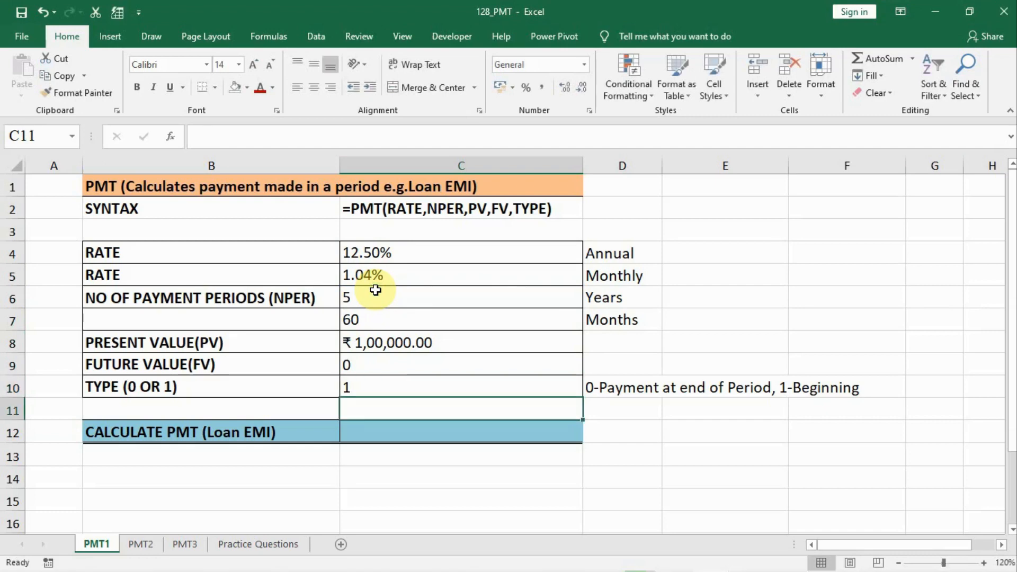
Calculate the loan EMI in C12 with PMT, using C5 as rate, C7 as nper, C8 as pv, C9 as fv and C10 as type.
key(Down)
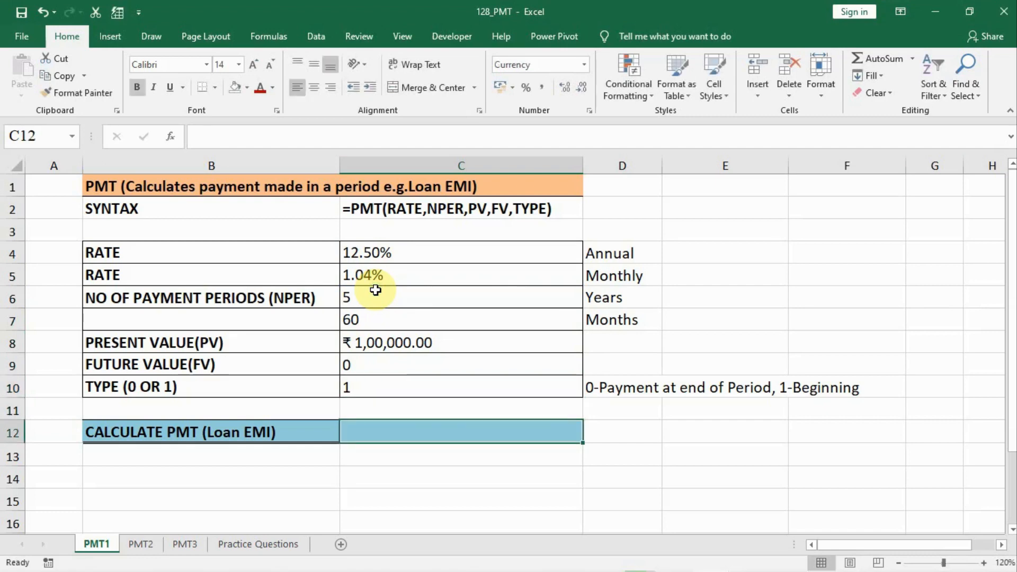
text(=)
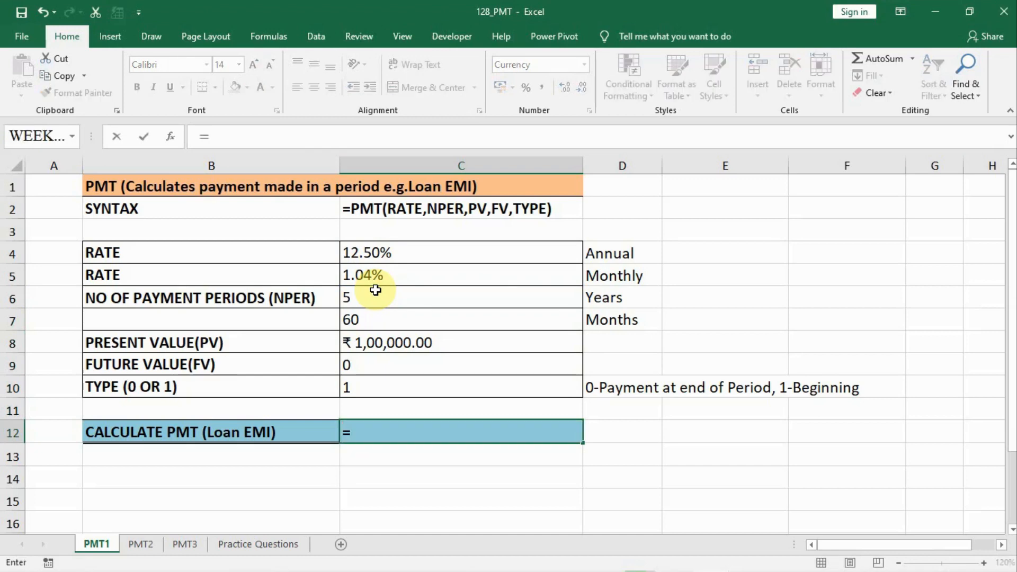
text(pmt)
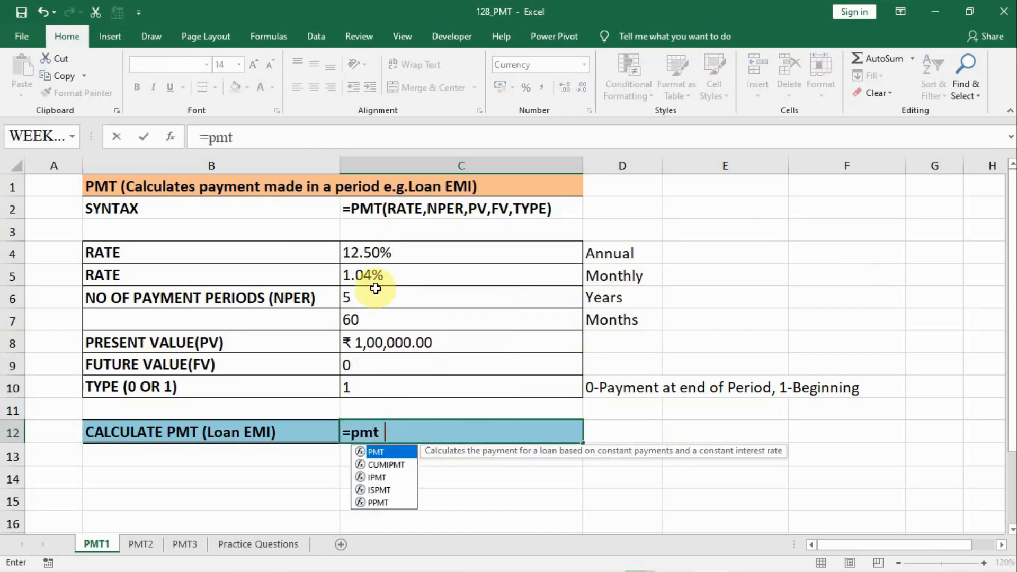
text(()
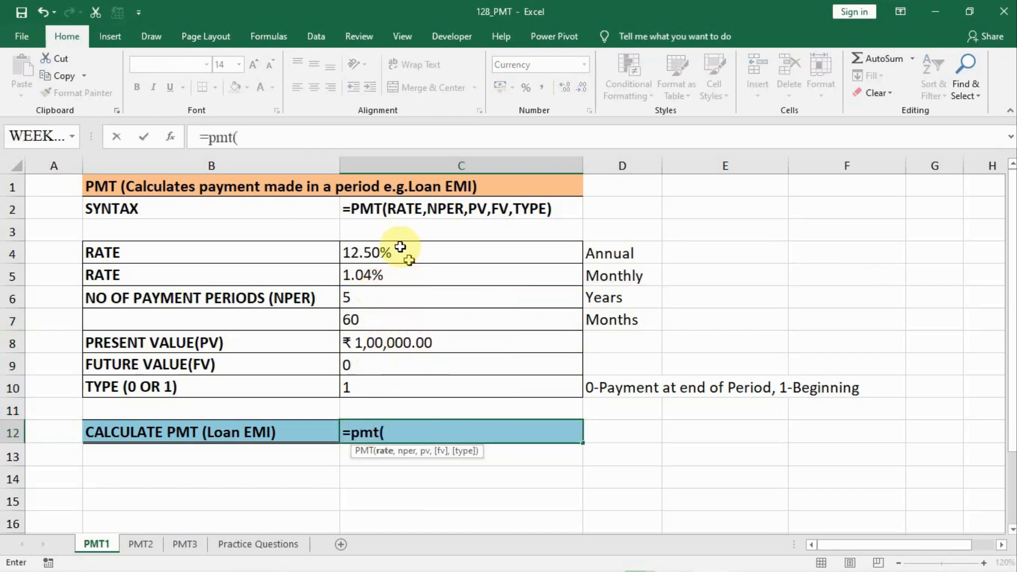
click(355, 271)
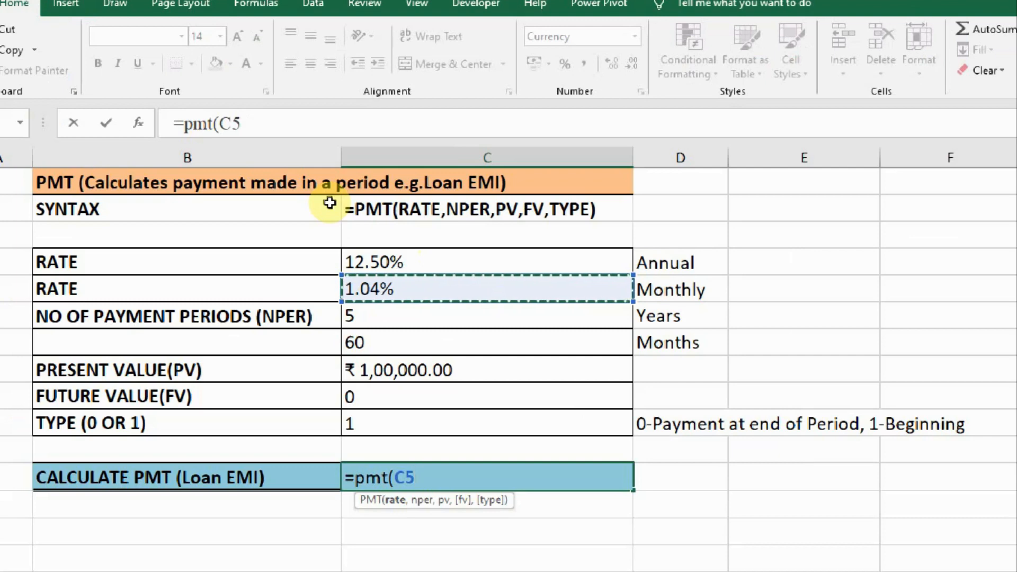
text(,)
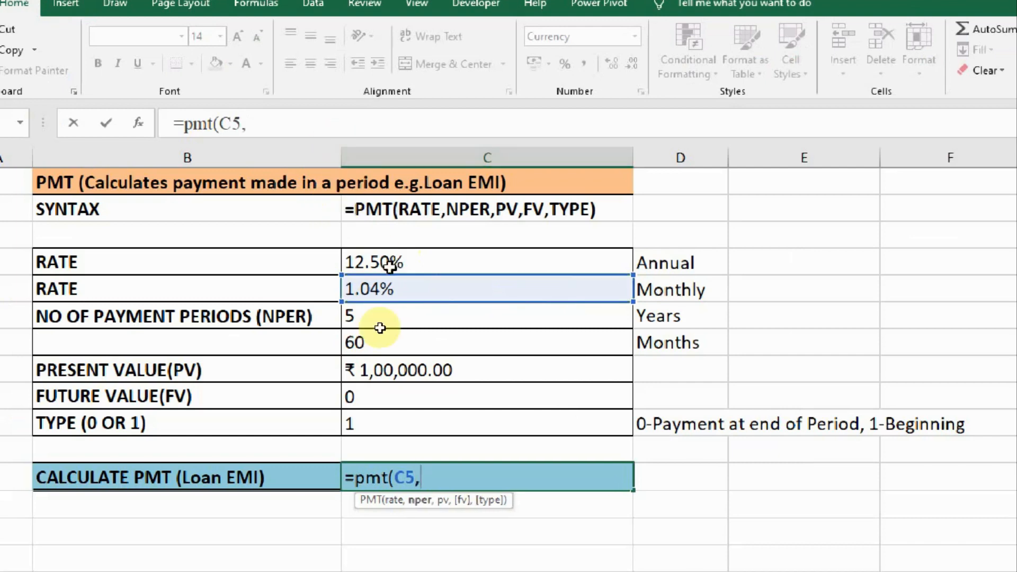
click(387, 345)
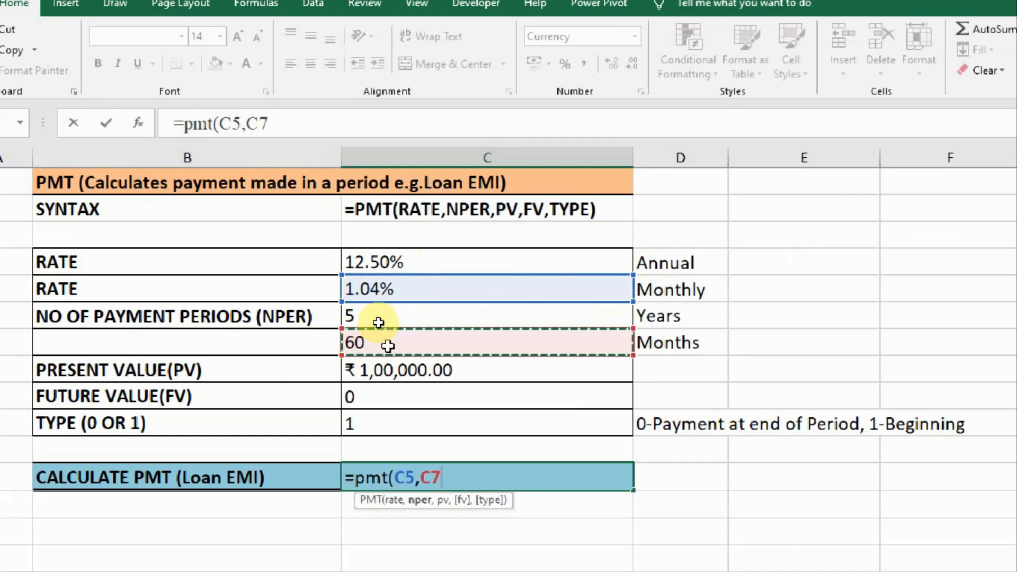
text(,)
click(387, 367)
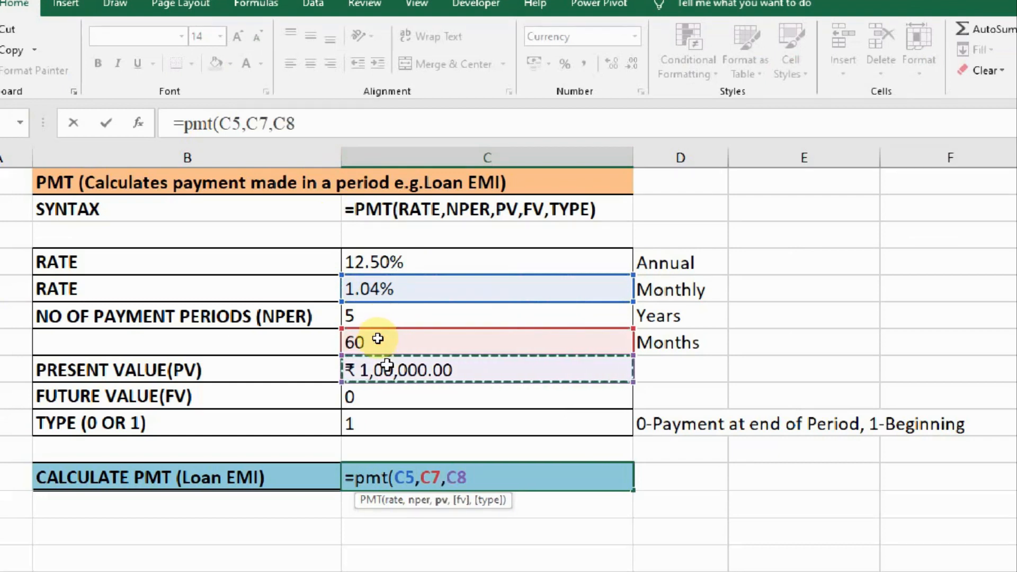
text(,)
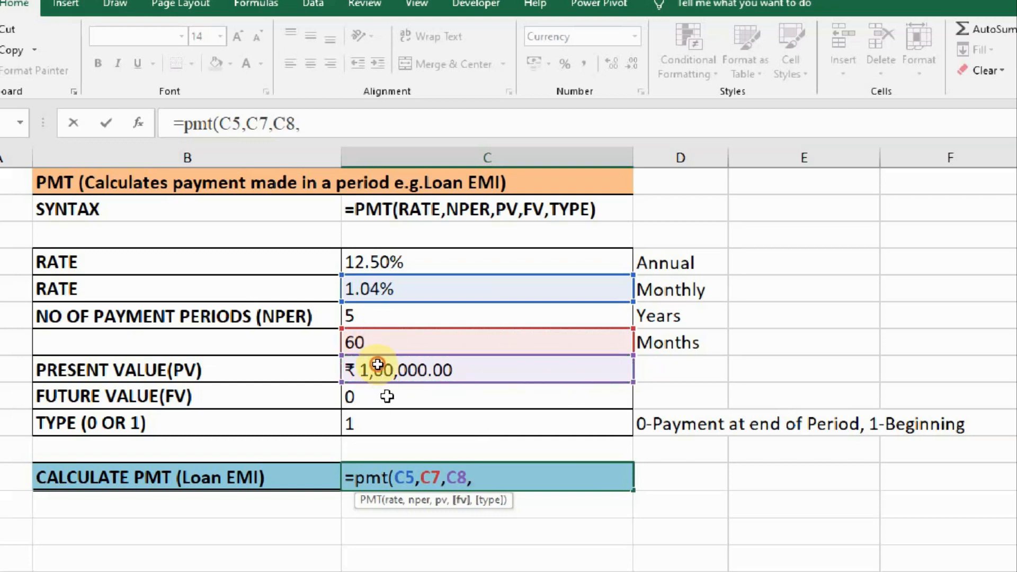
click(387, 396)
text(,)
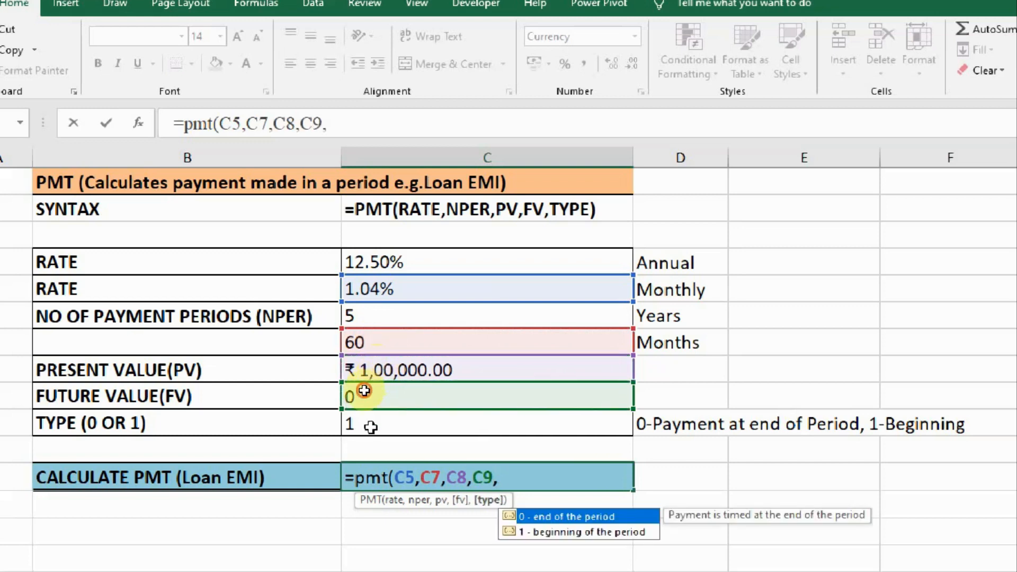
click(370, 427)
key(Return)
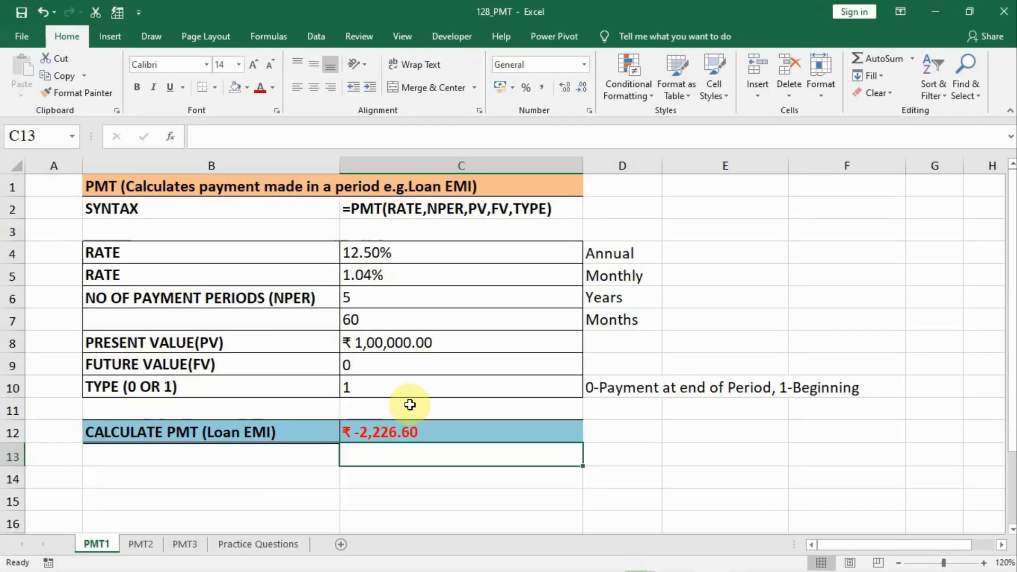
On the PMT2 sheet, enter the monthly rate in C5 as =9.25/12.
click(140, 544)
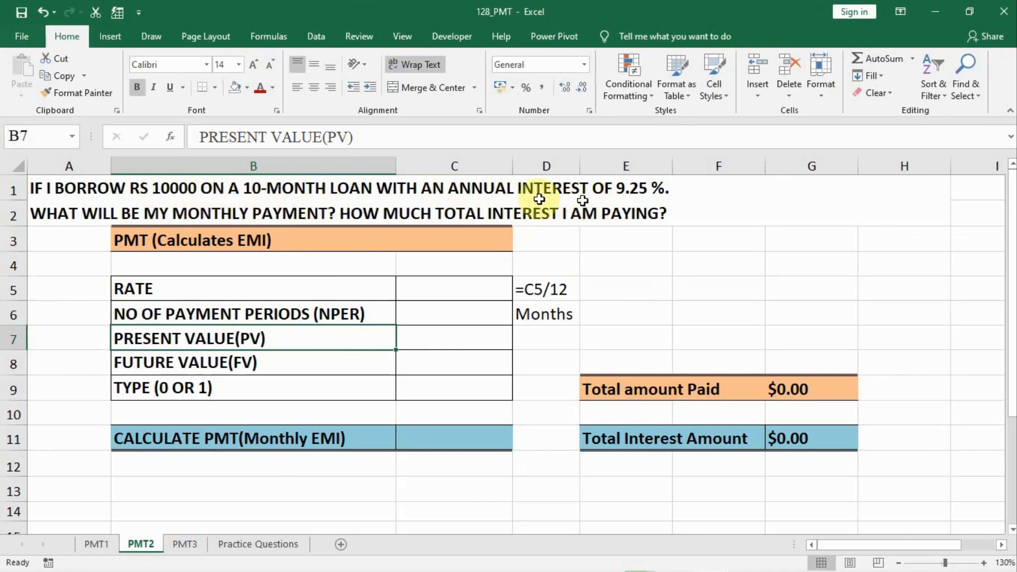
click(428, 289)
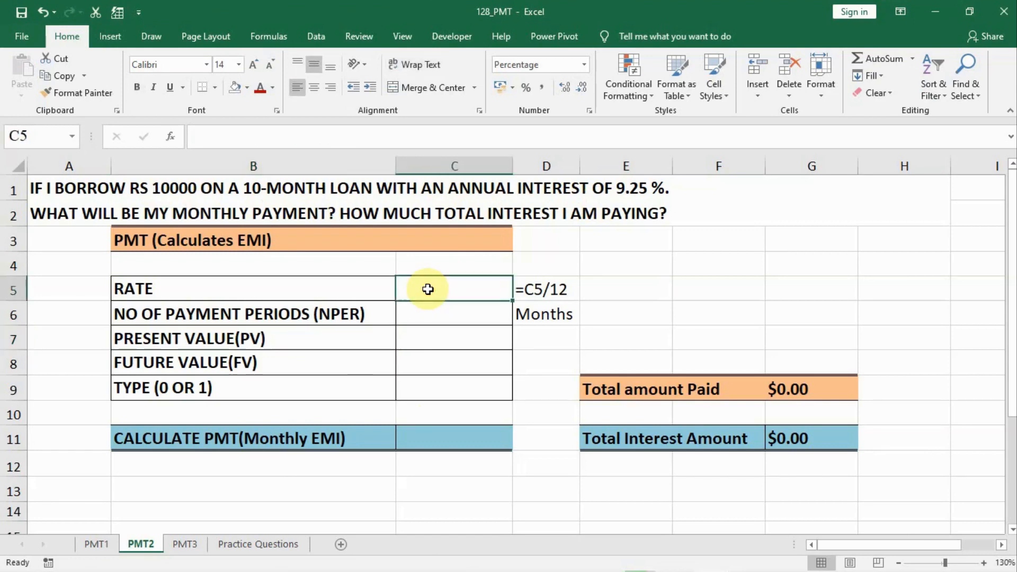
text(=9.)
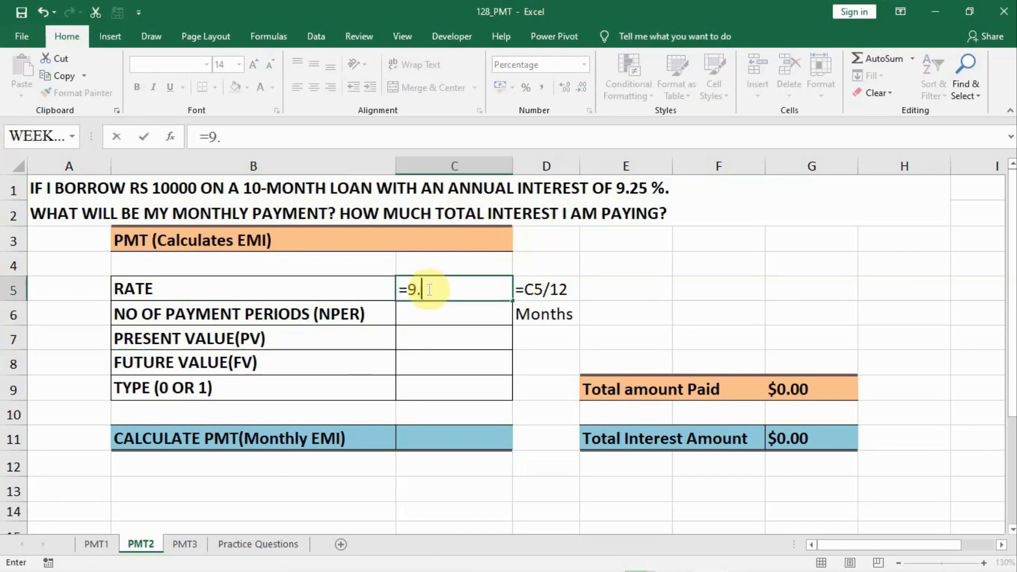
text(25/1)
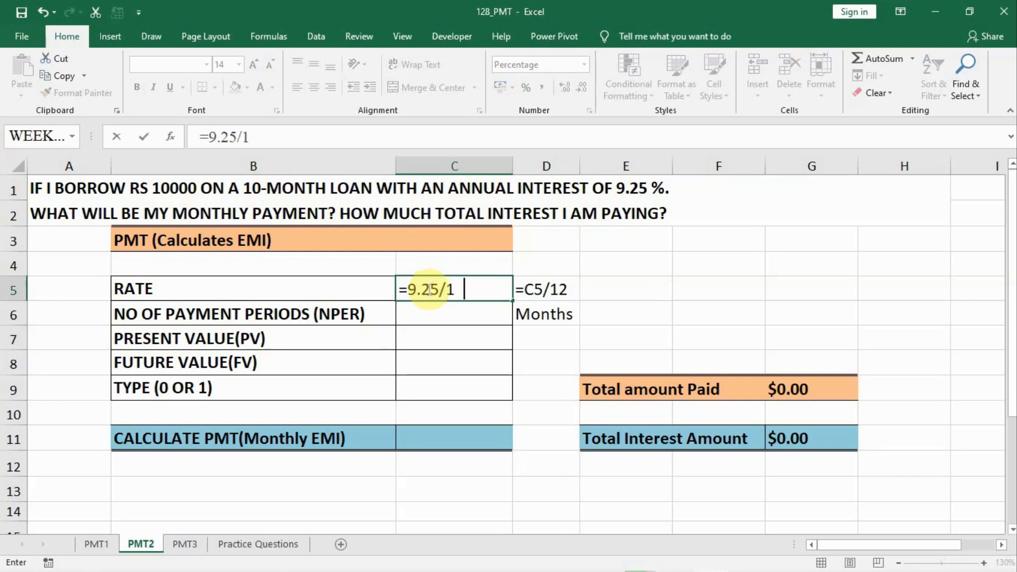
text(2)
key(Return)
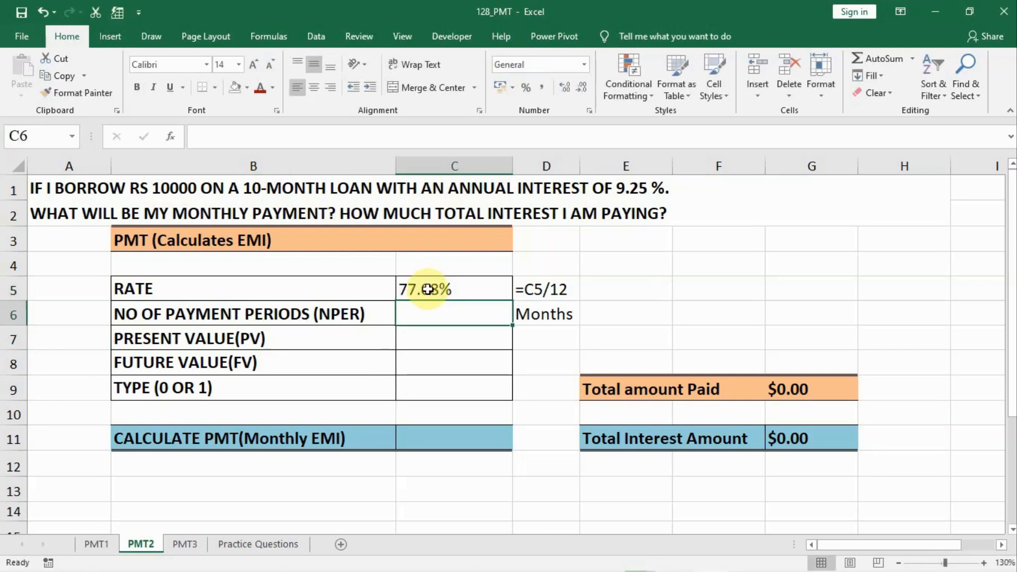
Enter 10 as the number of payment periods in C6 and 10000 as the present value in C7.
text(10)
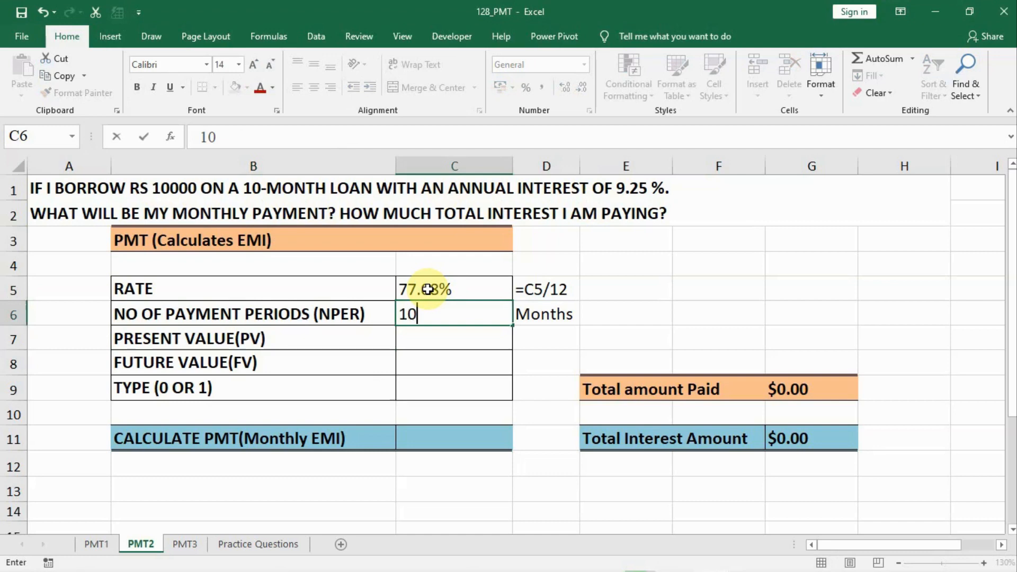
key(Return)
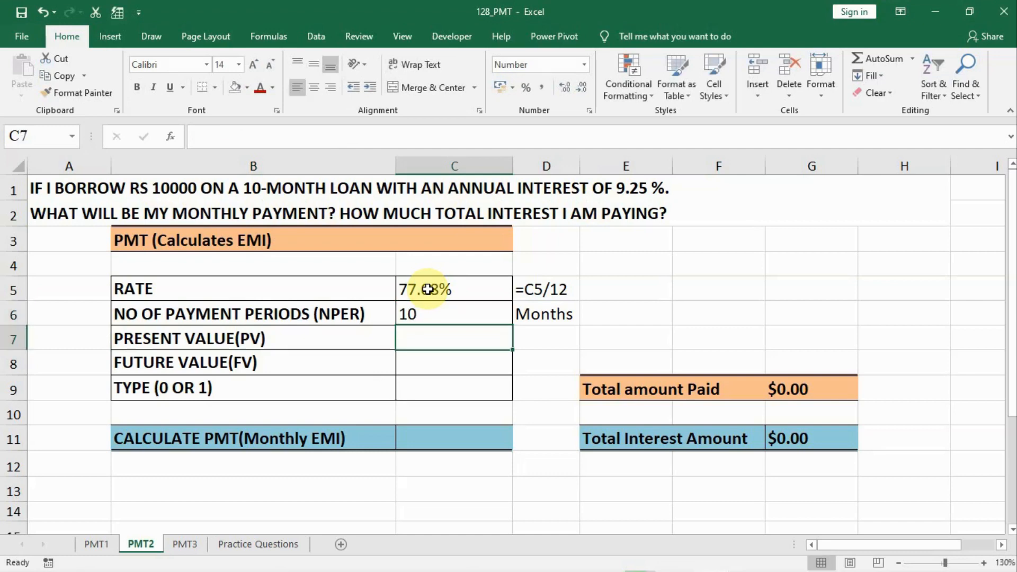
text(10000)
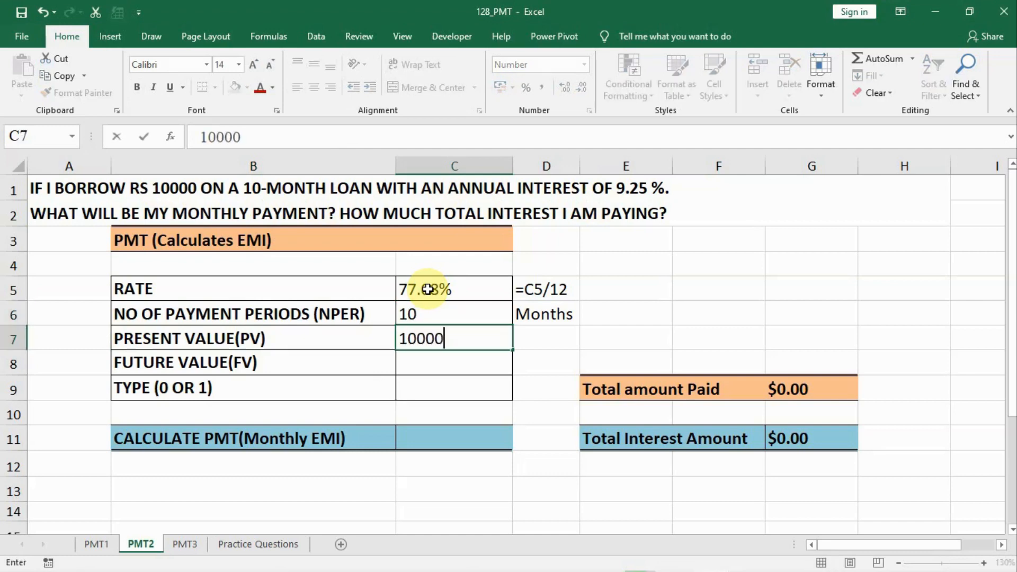
key(Return)
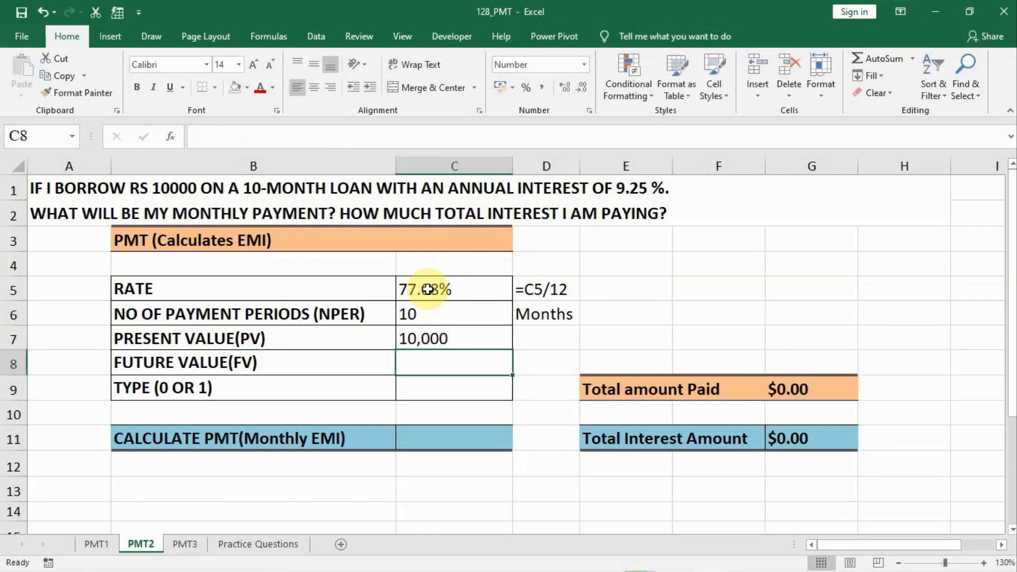
Enter 0 as the future value in C8 and 1 as the payment type in C9.
text(0)
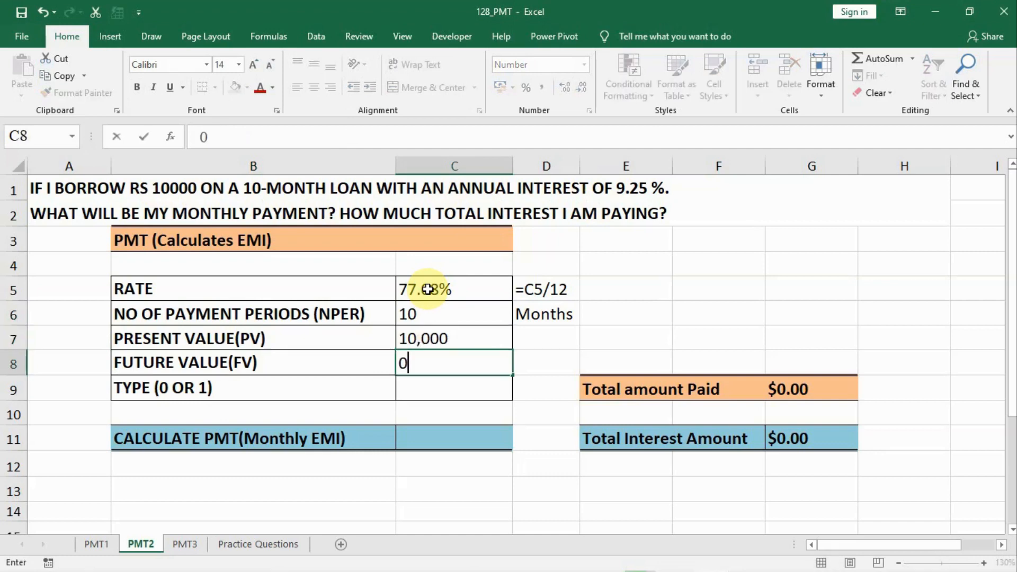
key(Return)
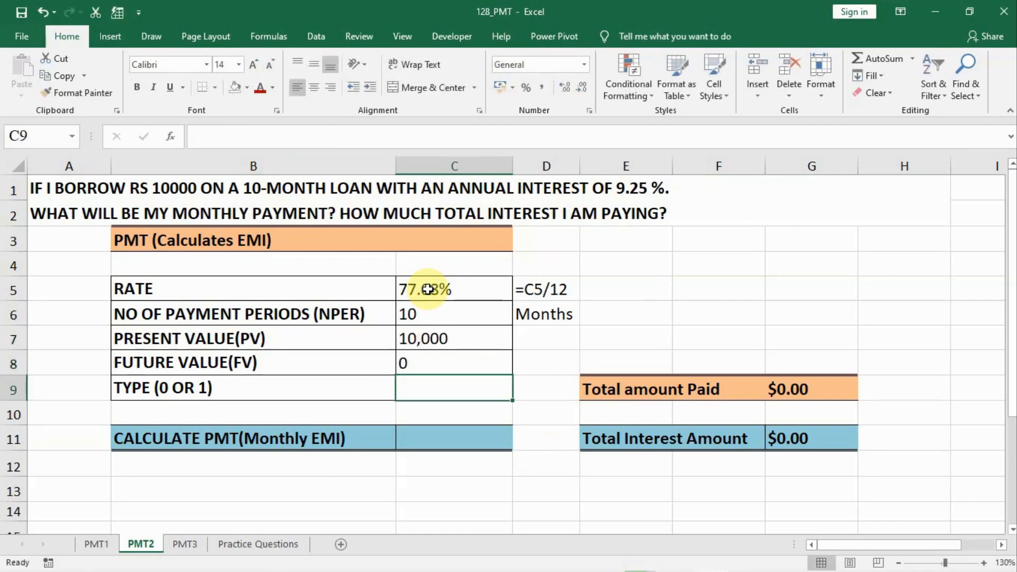
text(1)
key(Return)
key(Return)
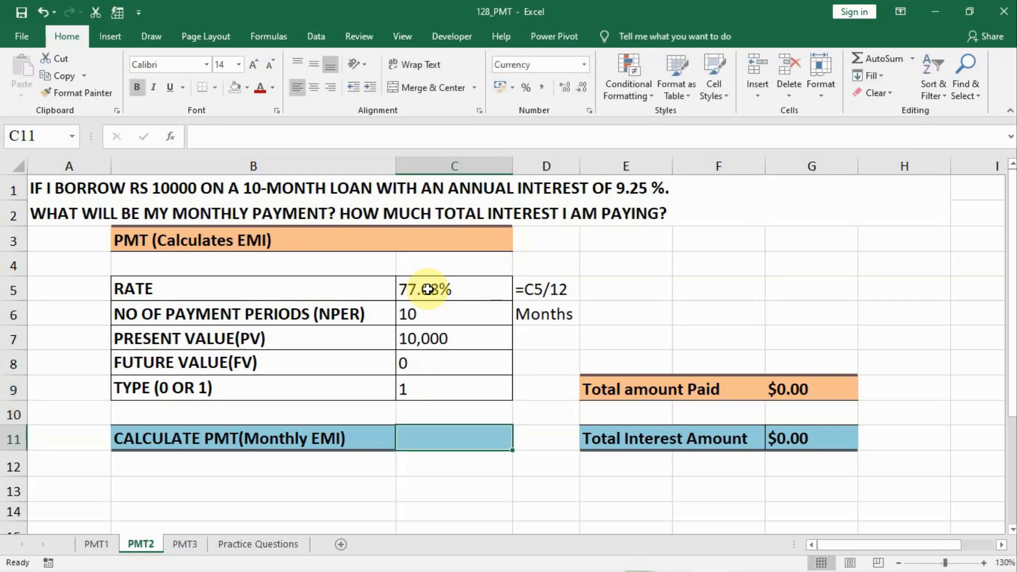
Calculate the monthly EMI in C11 with PMT, using C5 as rate, C6 as nper, C7 as pv, C8 as fv and C9 as type.
text(=p)
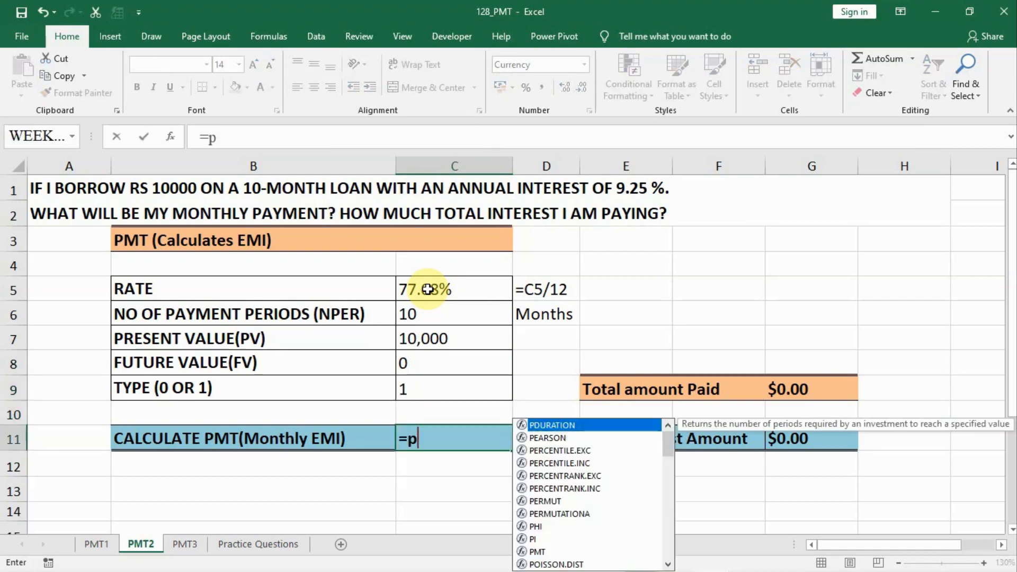
text(mt()
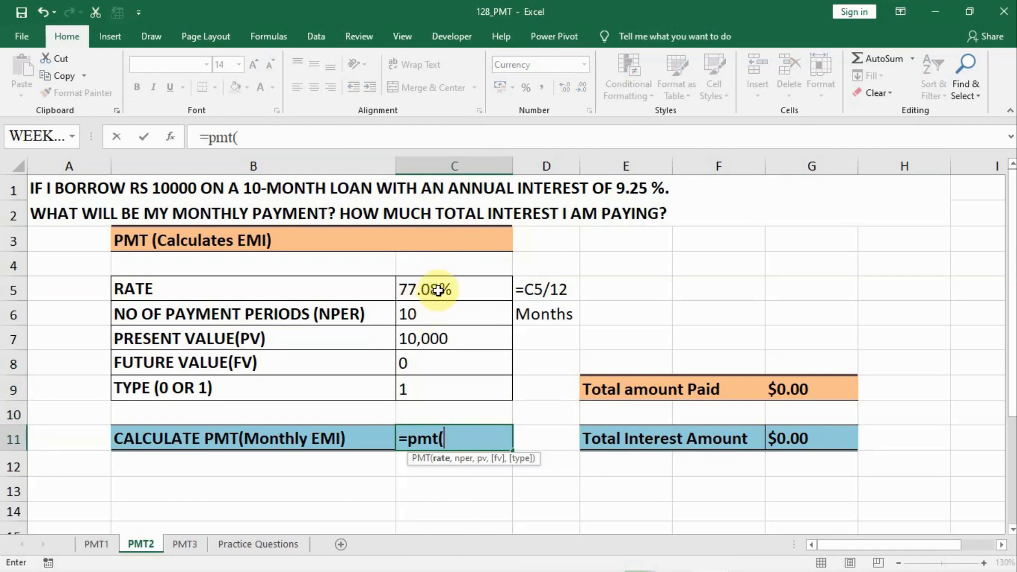
click(439, 291)
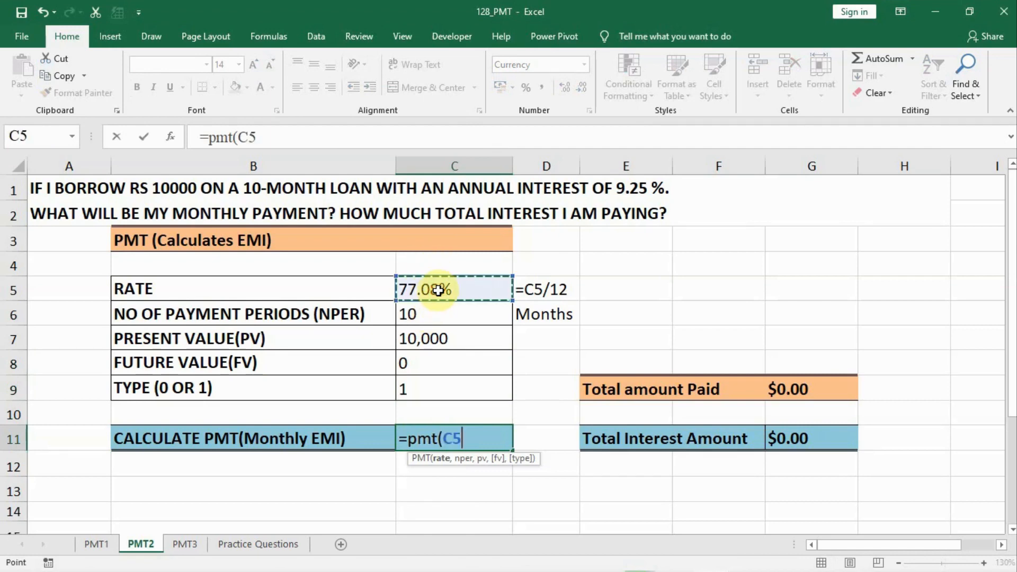
text(,)
click(427, 316)
text(,)
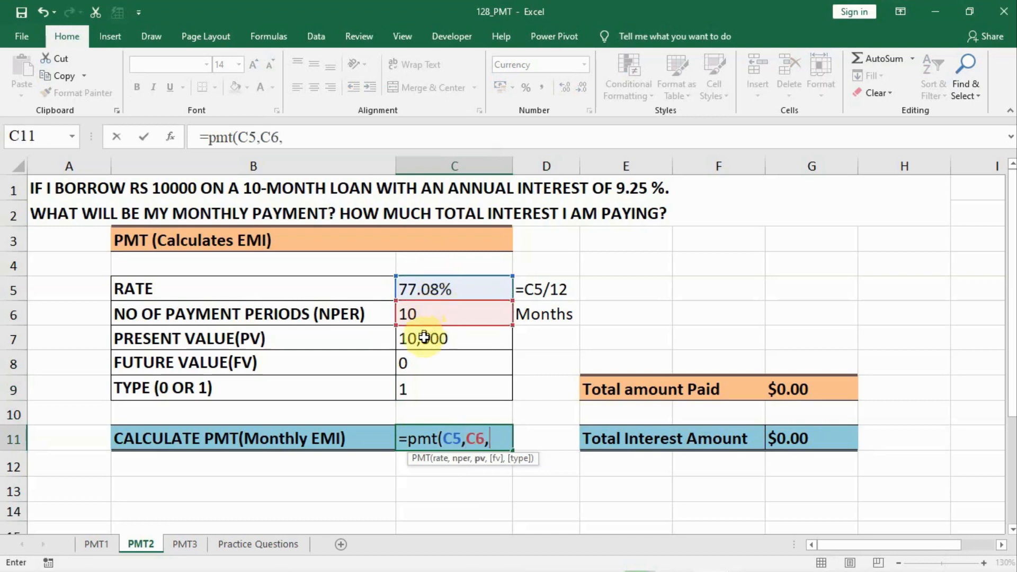
click(427, 337)
text(,)
click(416, 361)
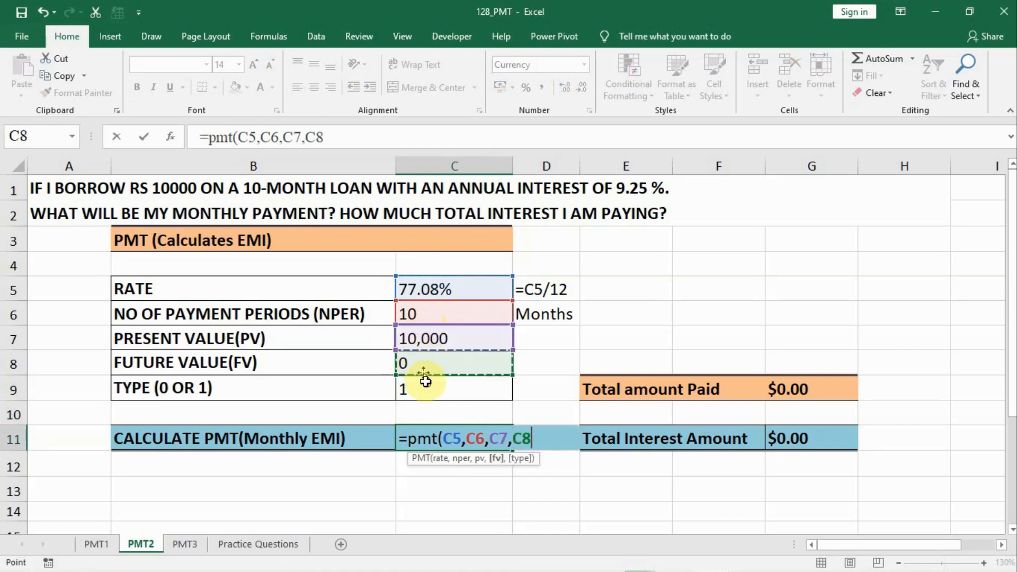
text(,)
click(423, 389)
key(Return)
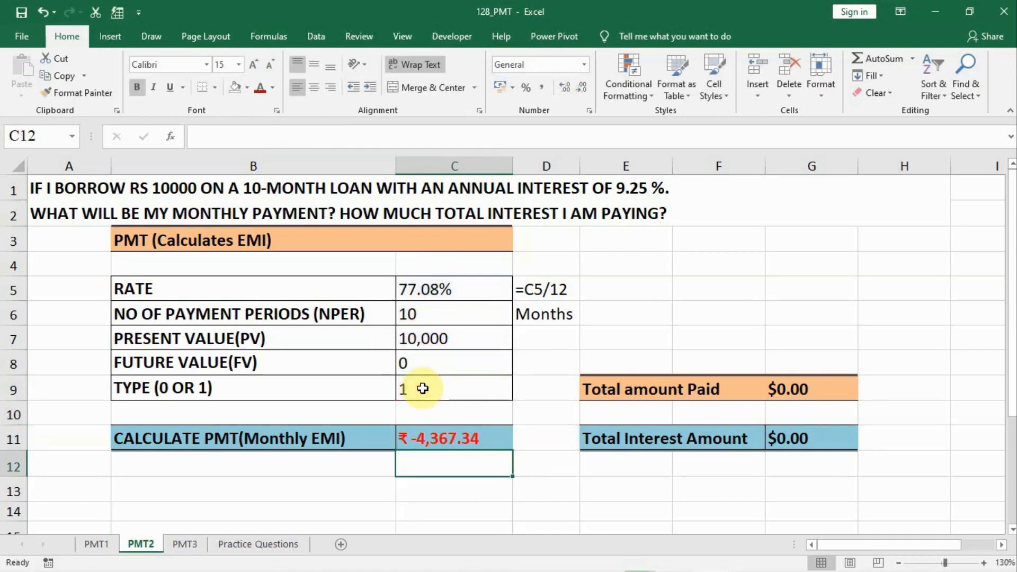
Correct the rate formula in C5 to =9.25%/12 so the annual interest is treated as a percentage.
click(418, 293)
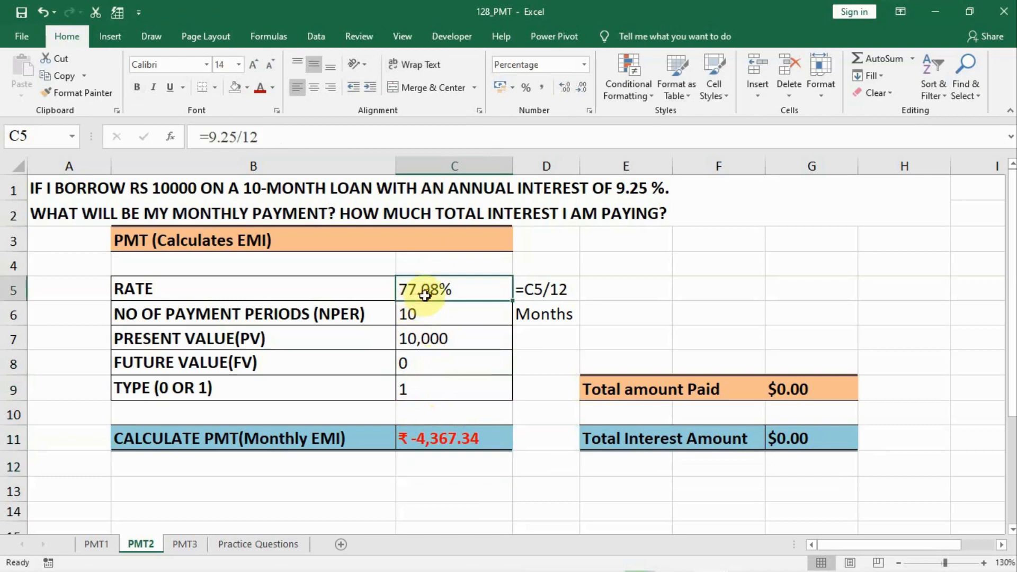
click(239, 138)
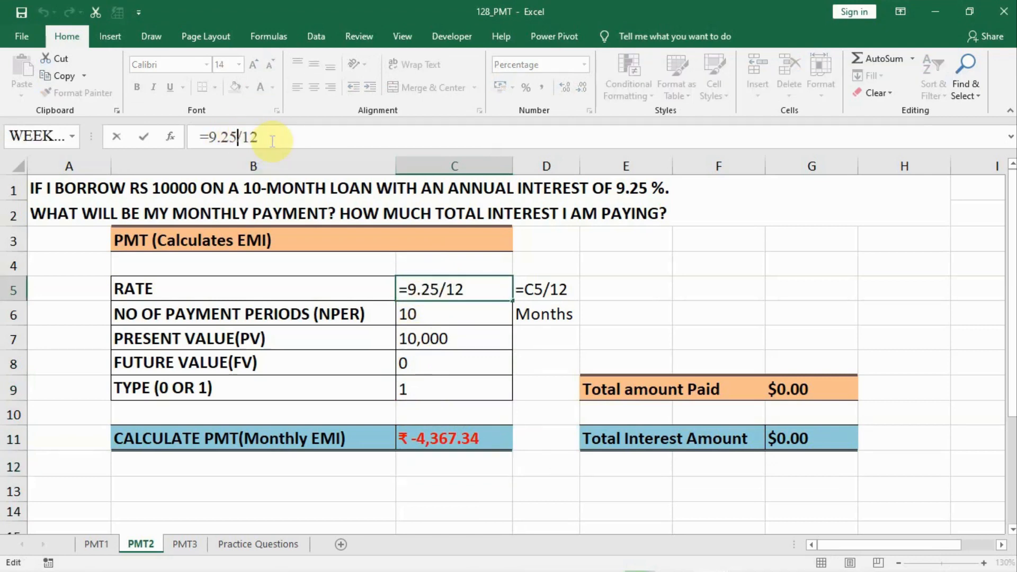
text(%)
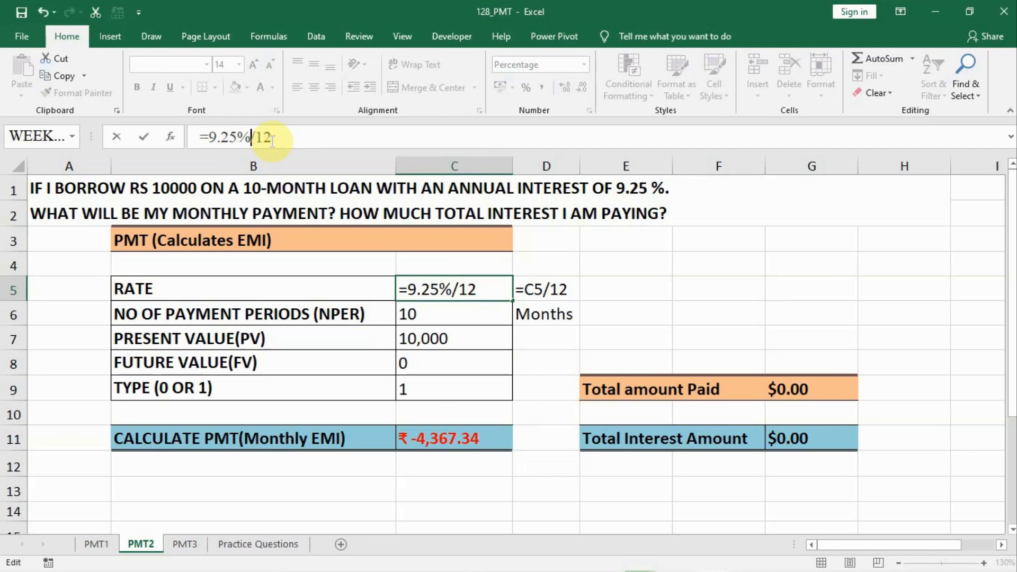
key(Return)
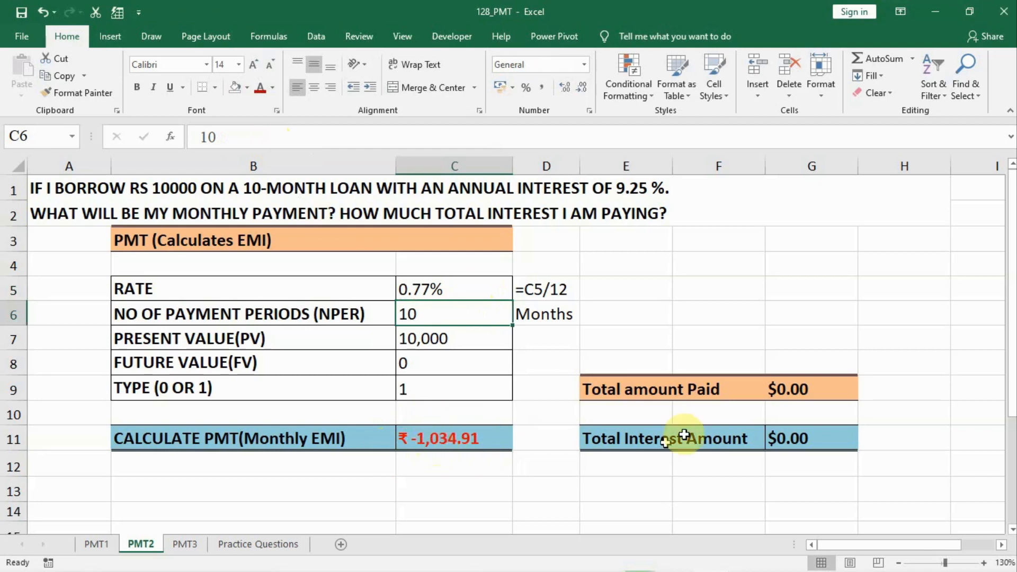
Calculate the total amount paid in G9 by multiplying the monthly EMI in C11 by 10.
click(789, 390)
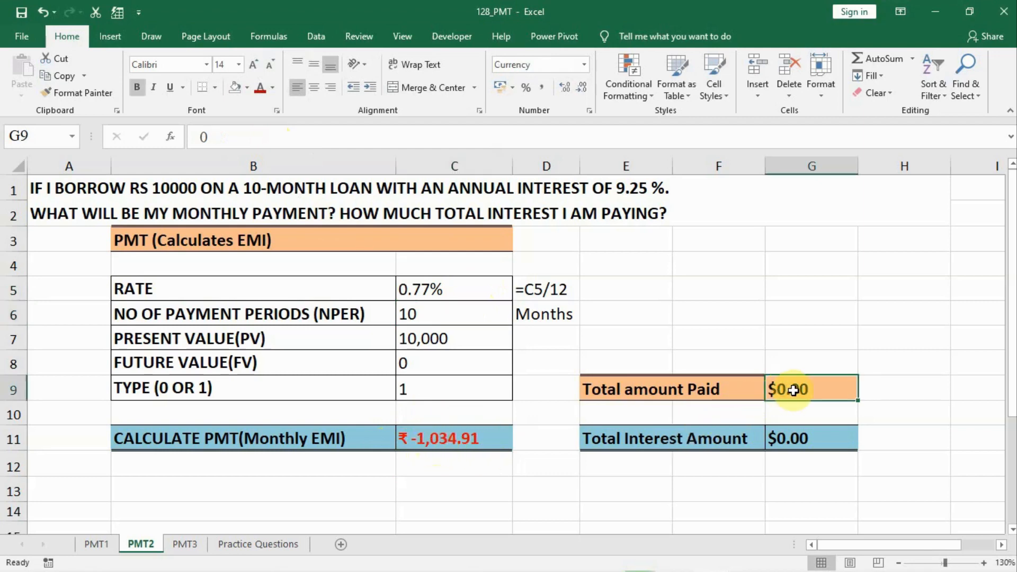
text(=)
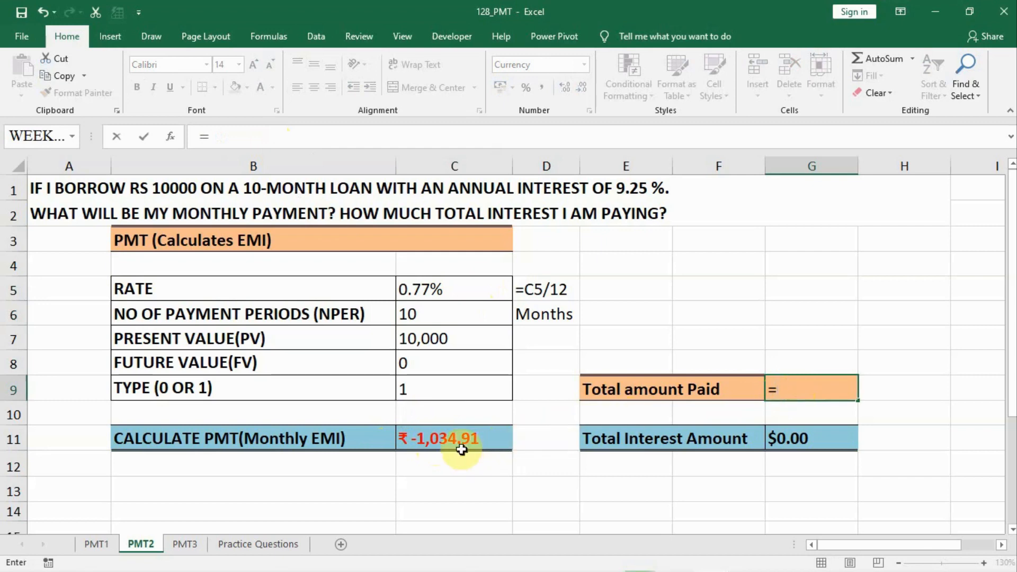
click(453, 436)
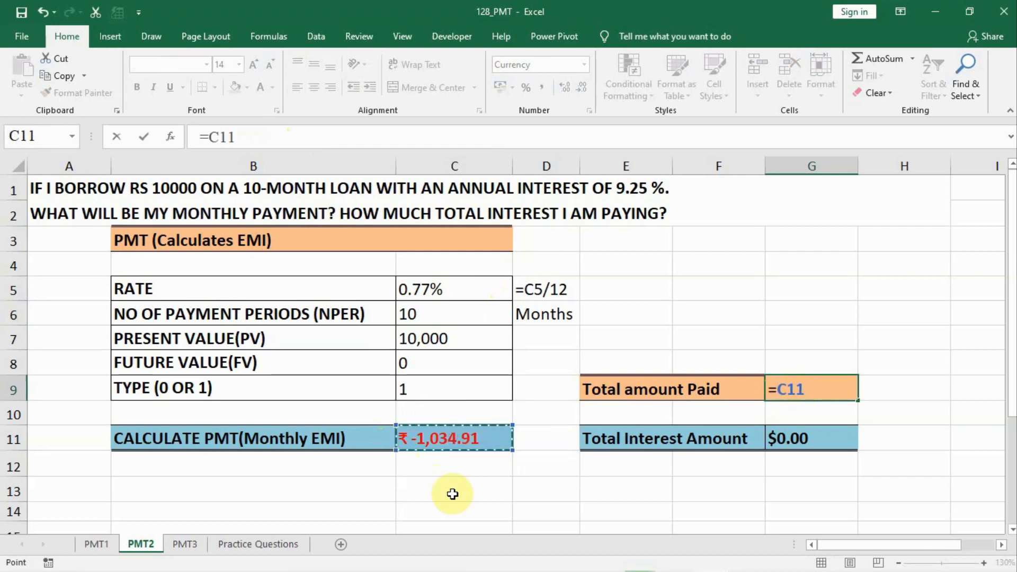
text(*10)
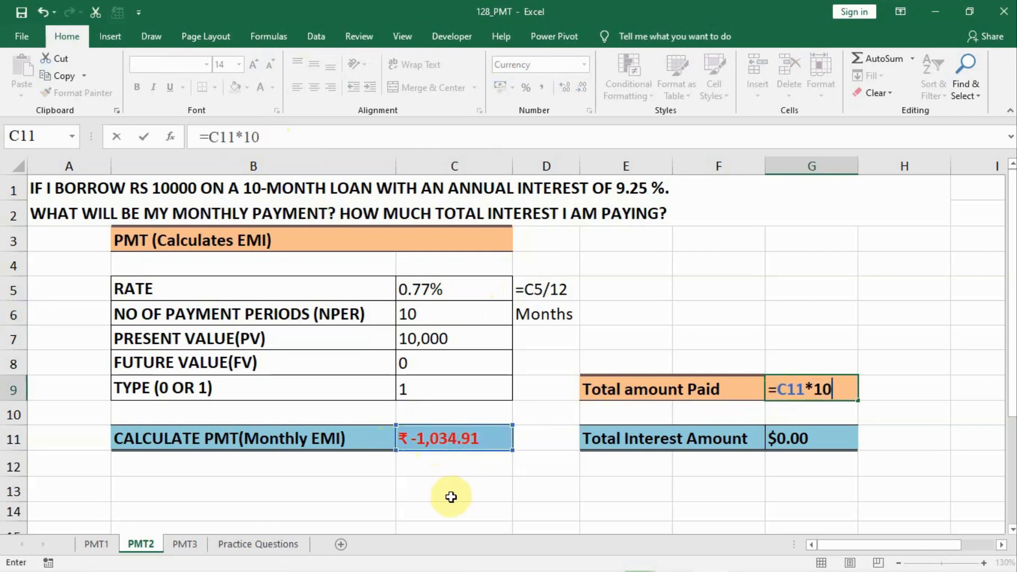
key(Return)
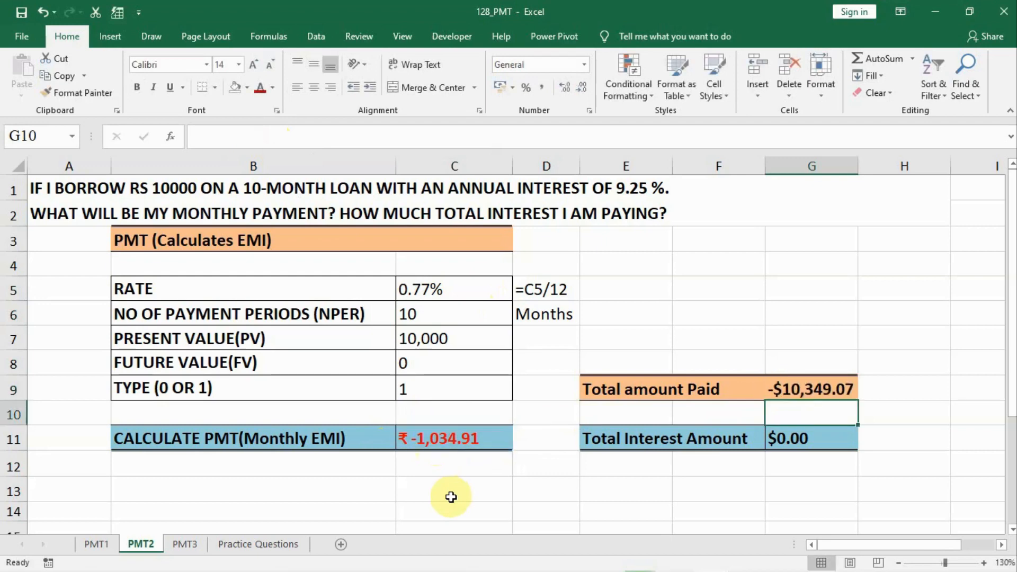
click(822, 388)
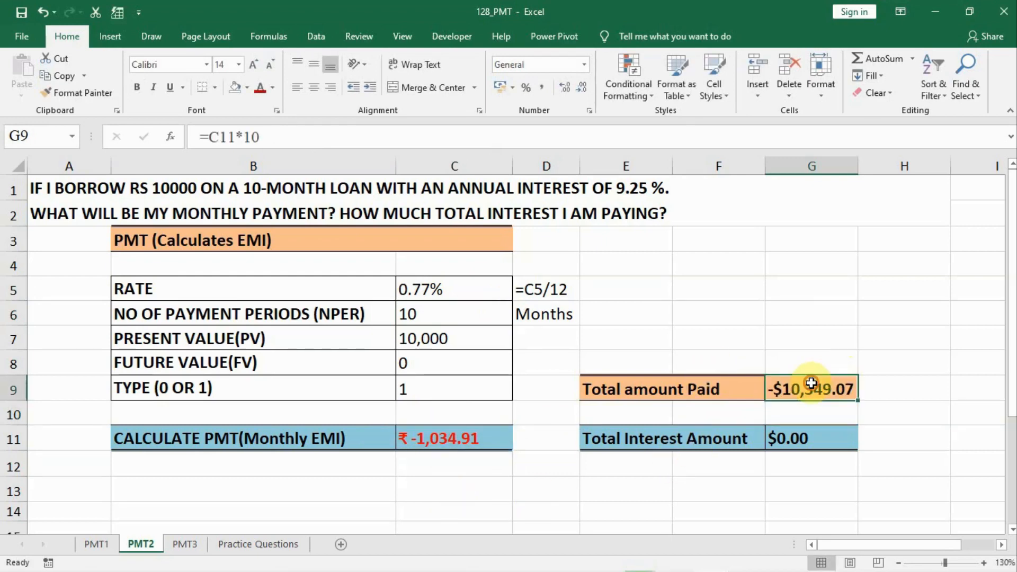
Calculate the total interest amount in G11 with the formula =10000+G9.
click(776, 439)
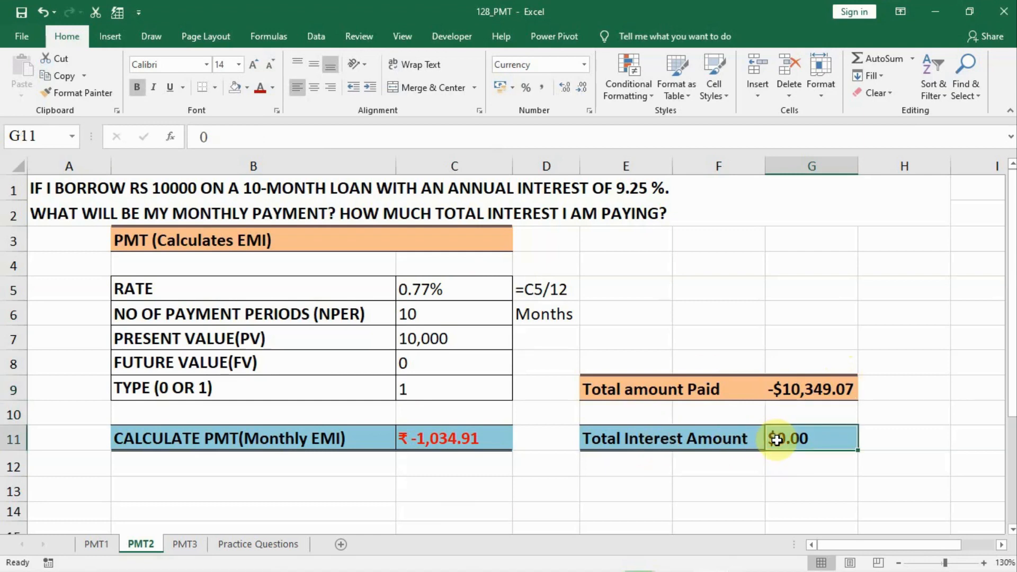
text(=)
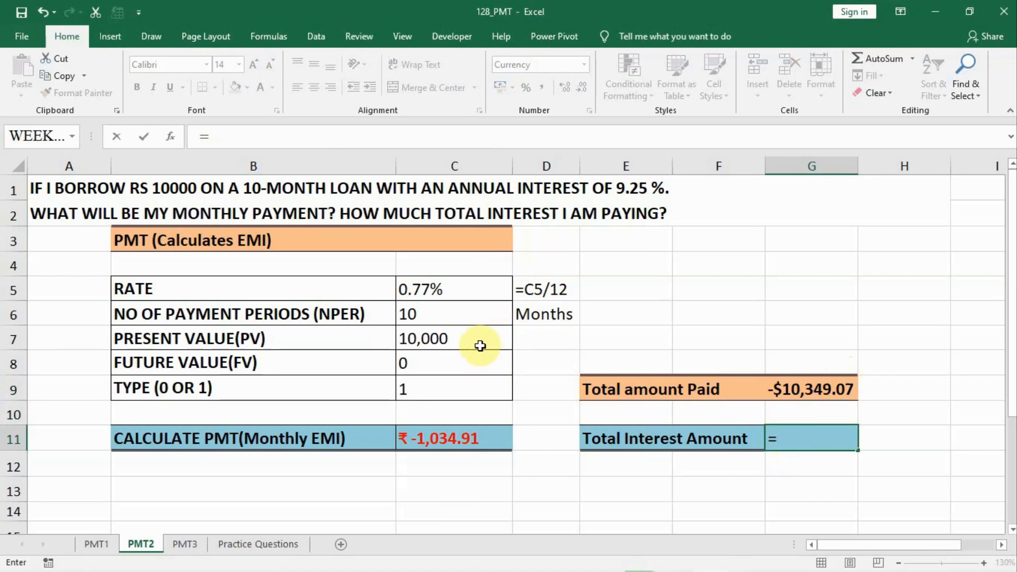
text(10000)
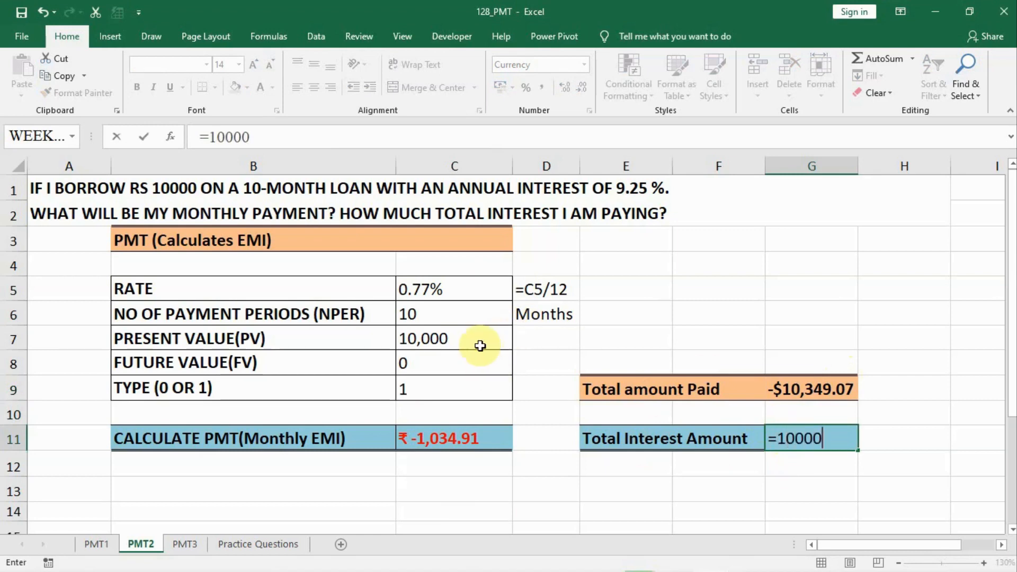
text(+)
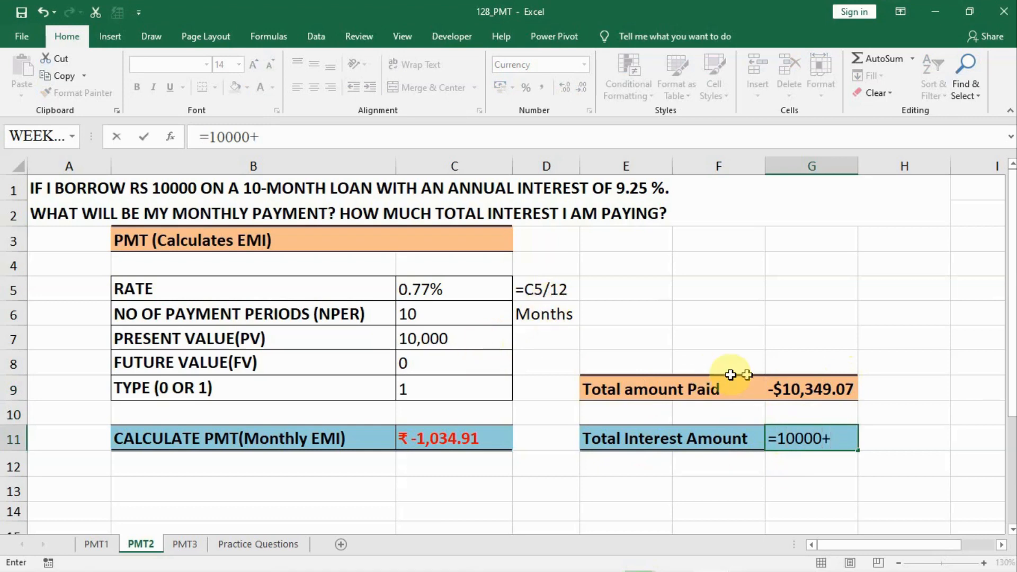
click(798, 389)
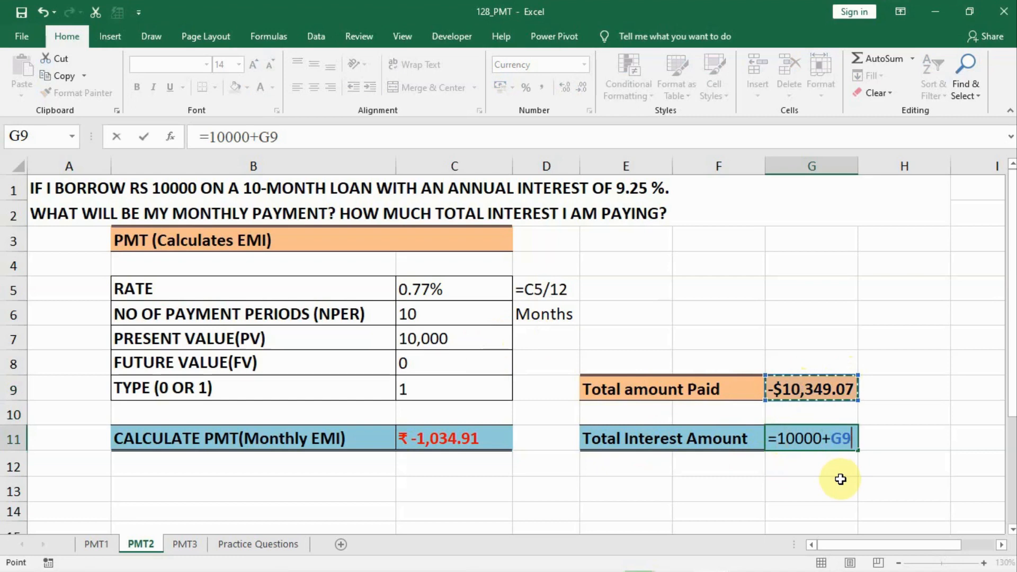
key(Return)
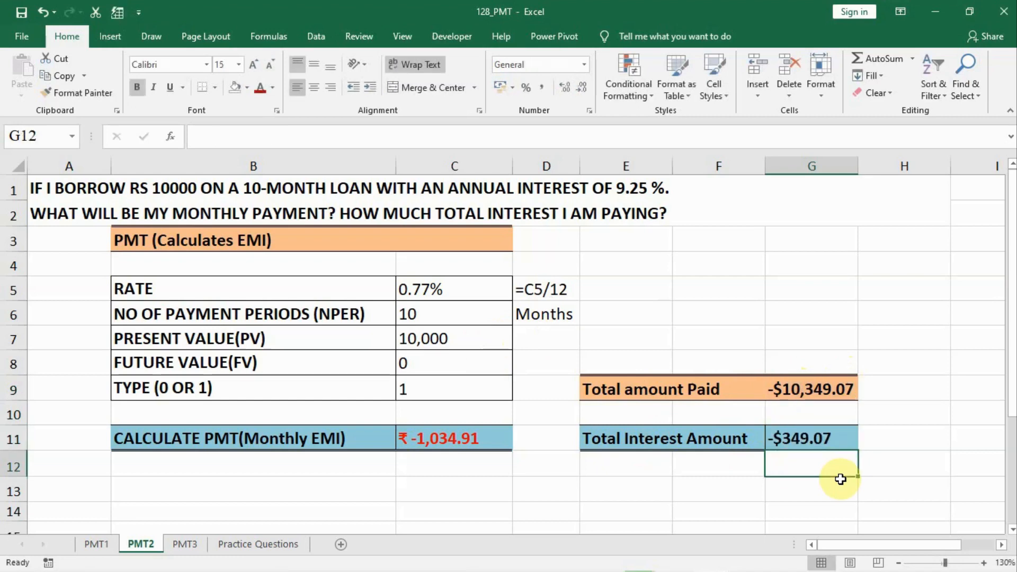
click(793, 439)
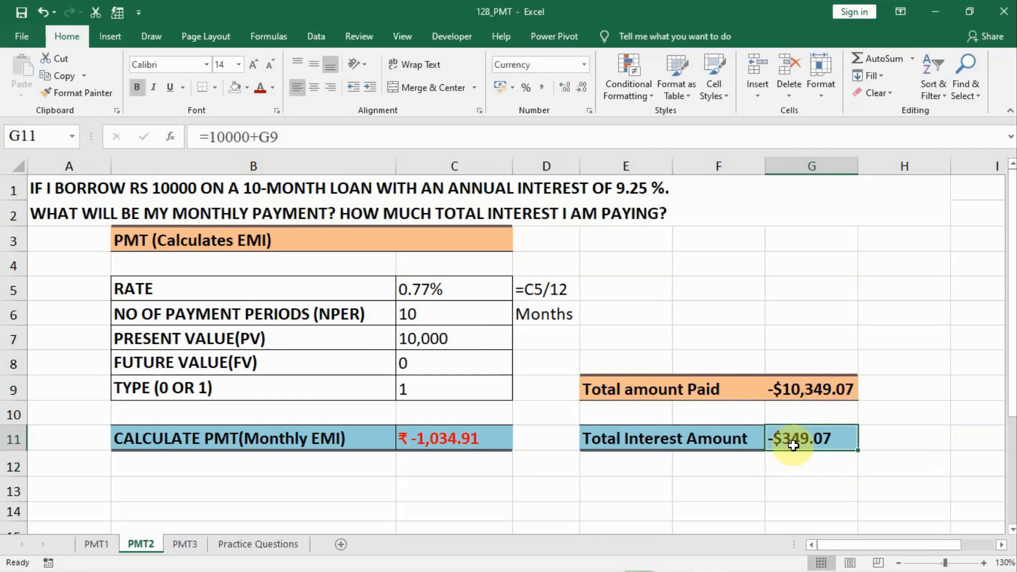
On the PMT3 sheet, enter the bi-monthly rate in B5 as =12%/6.
key(ctrl+Page_Down)
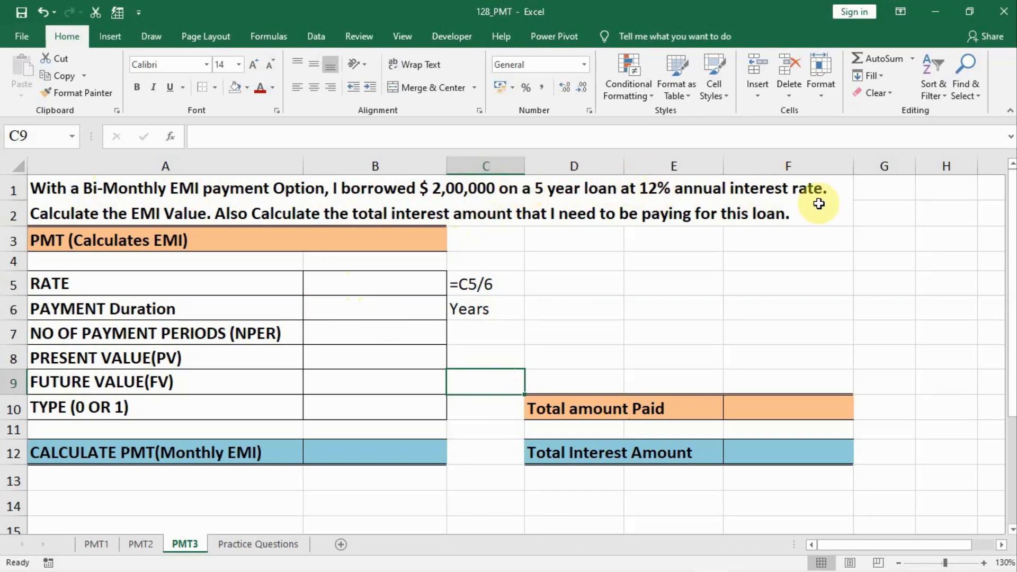
click(335, 280)
text(=1)
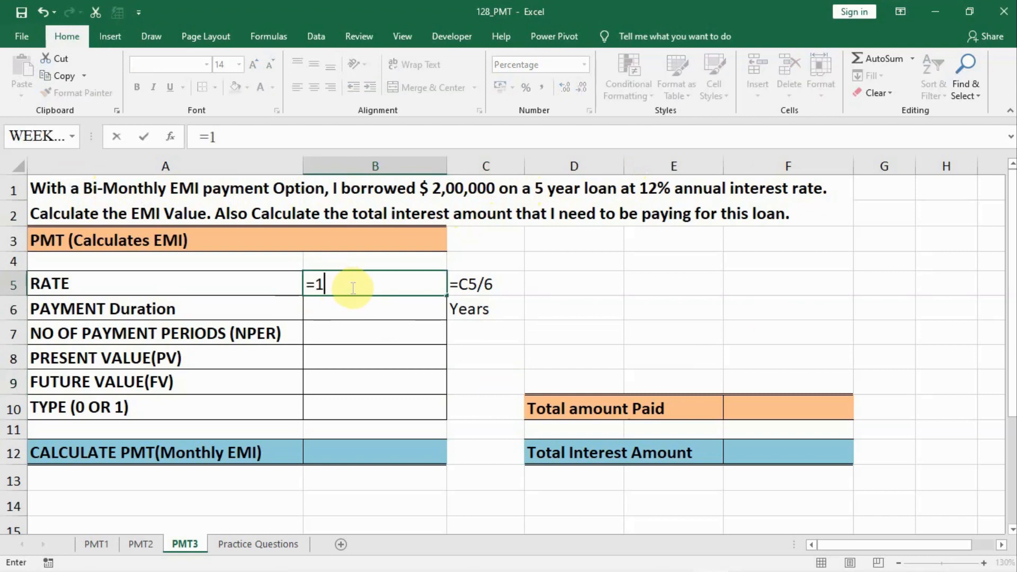
text(2%)
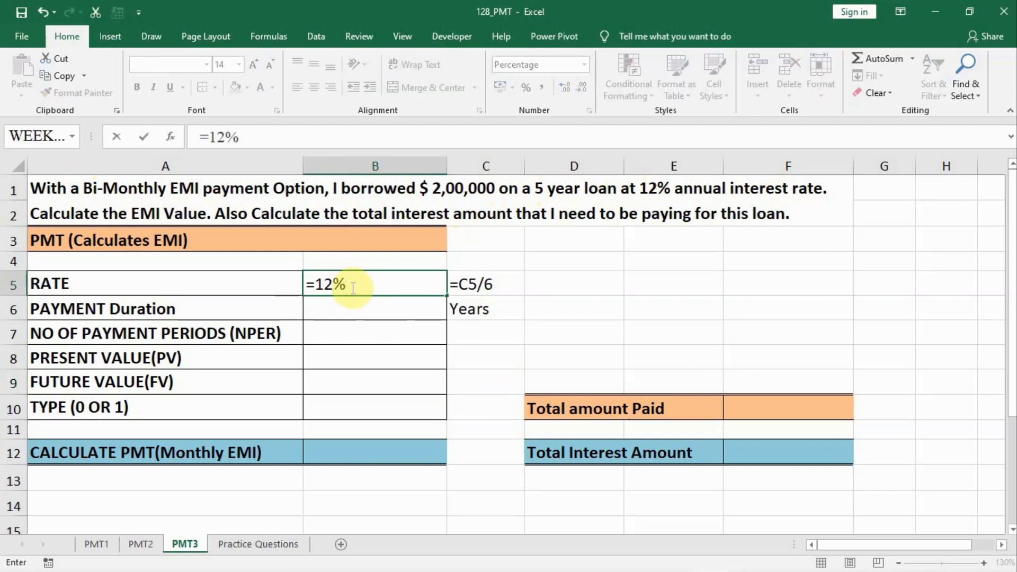
text(/6)
key(Return)
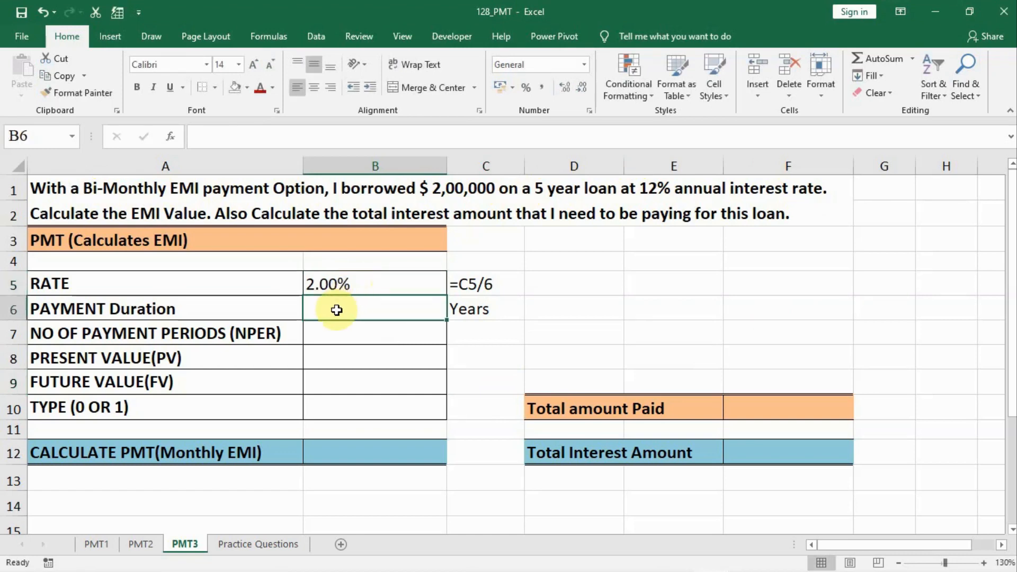
Enter 5 years as the payment duration in B6 and calculate the number of payment periods in B7 as =5*6.
text(5)
key(Return)
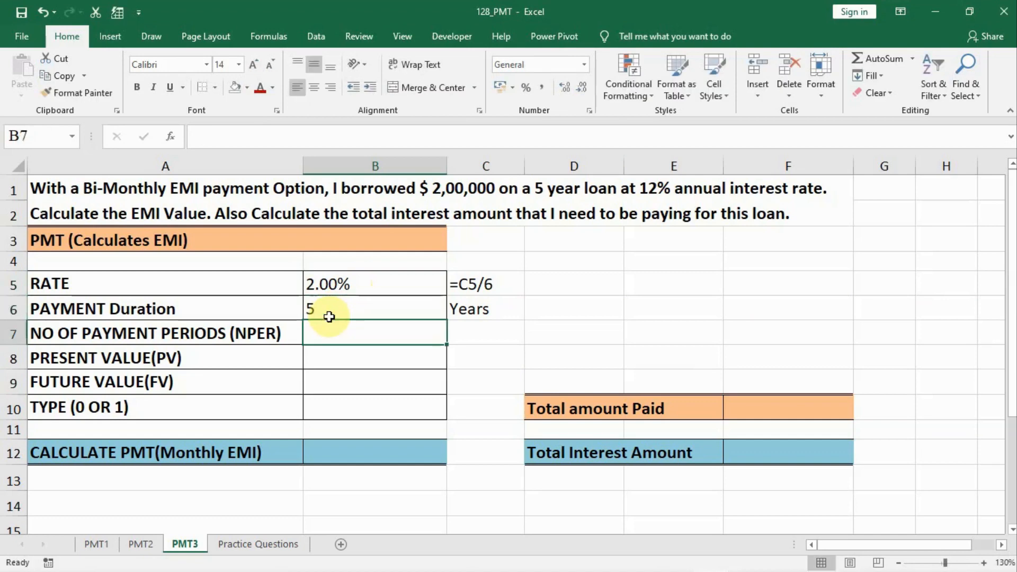
text(=5)
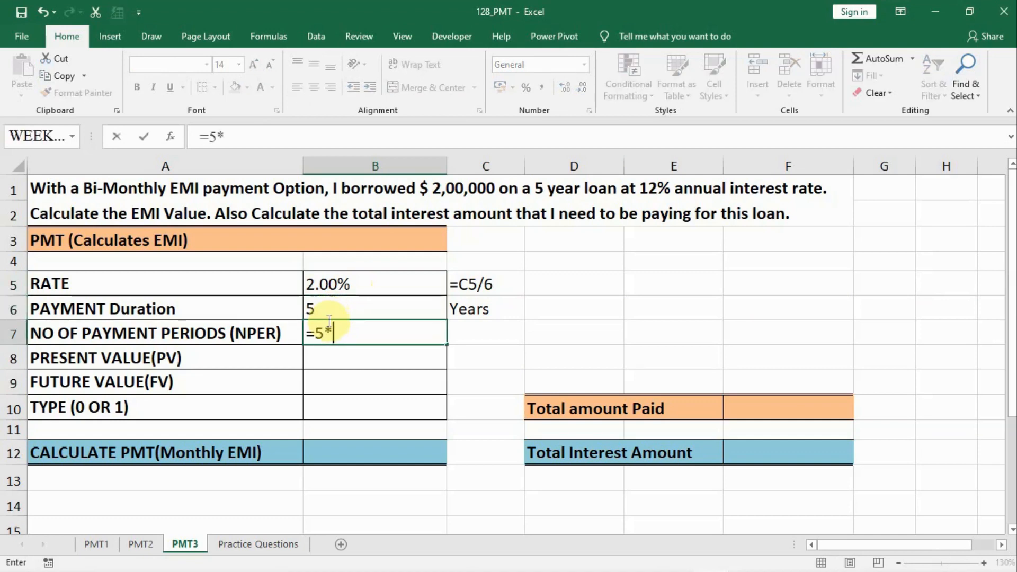
text(*6)
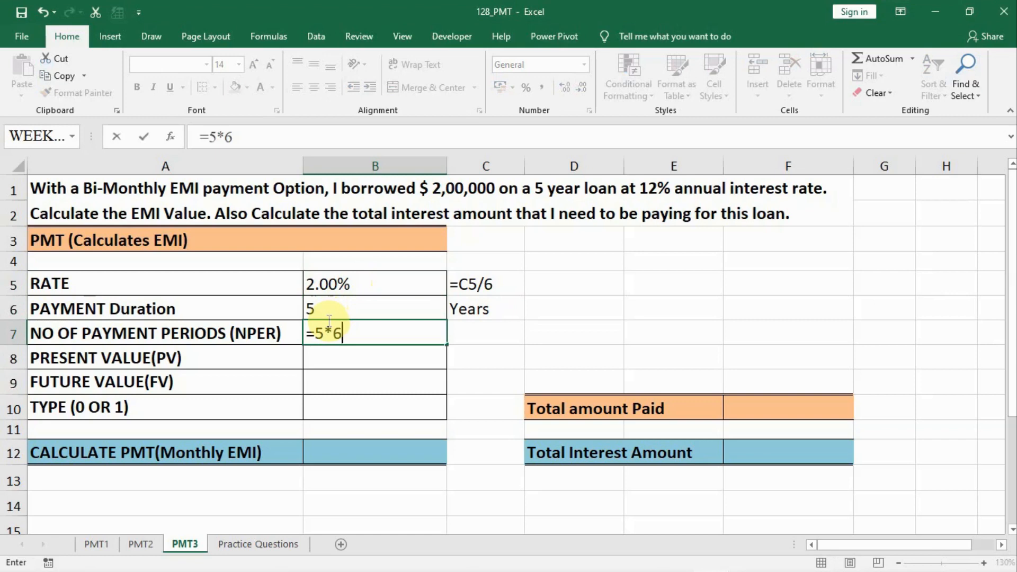
key(Return)
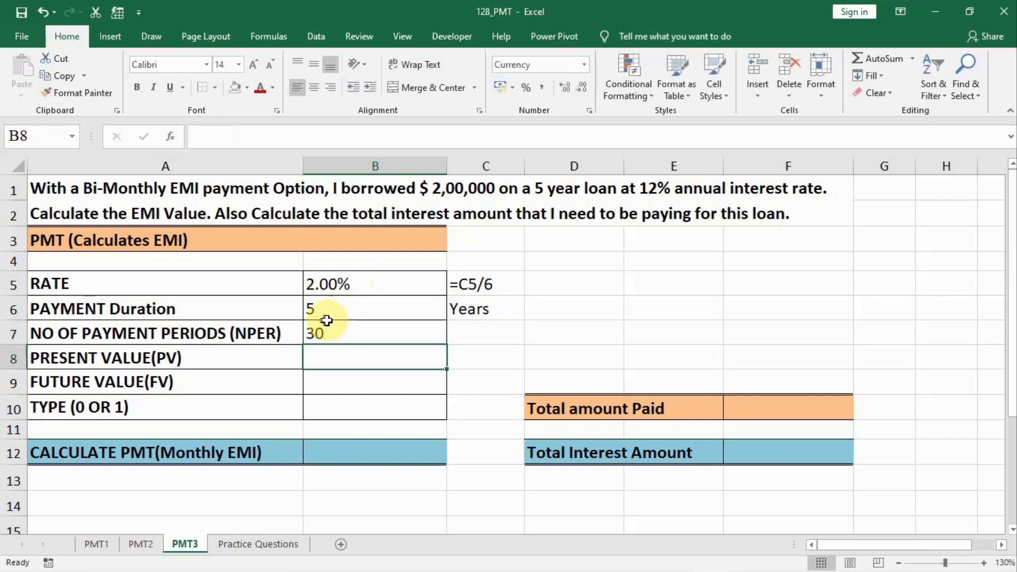
Enter 200000 as the present value in B8, 0 as the future value in B9 and 1 as the type in B10.
text(200000)
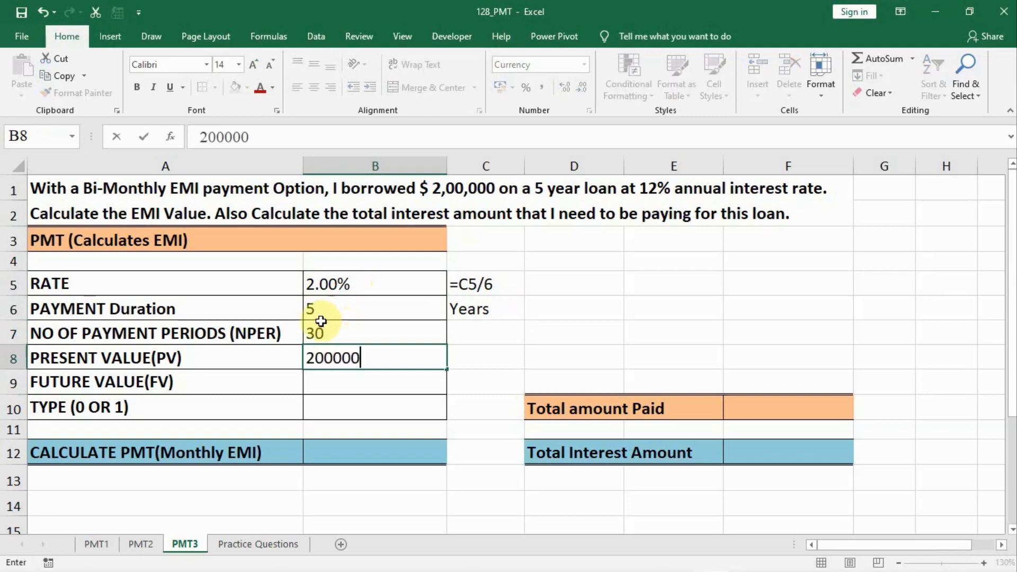
key(Return)
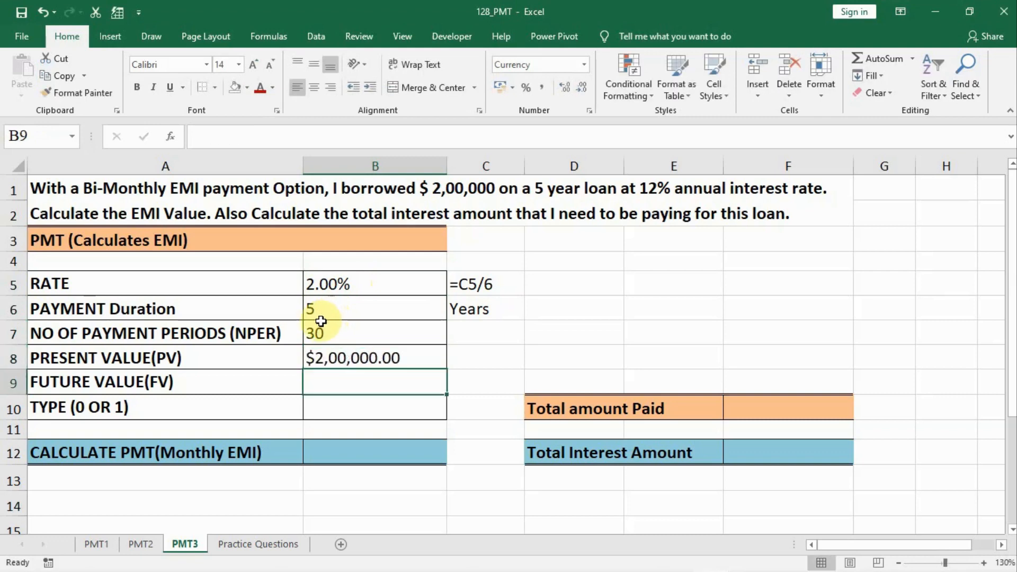
text(0)
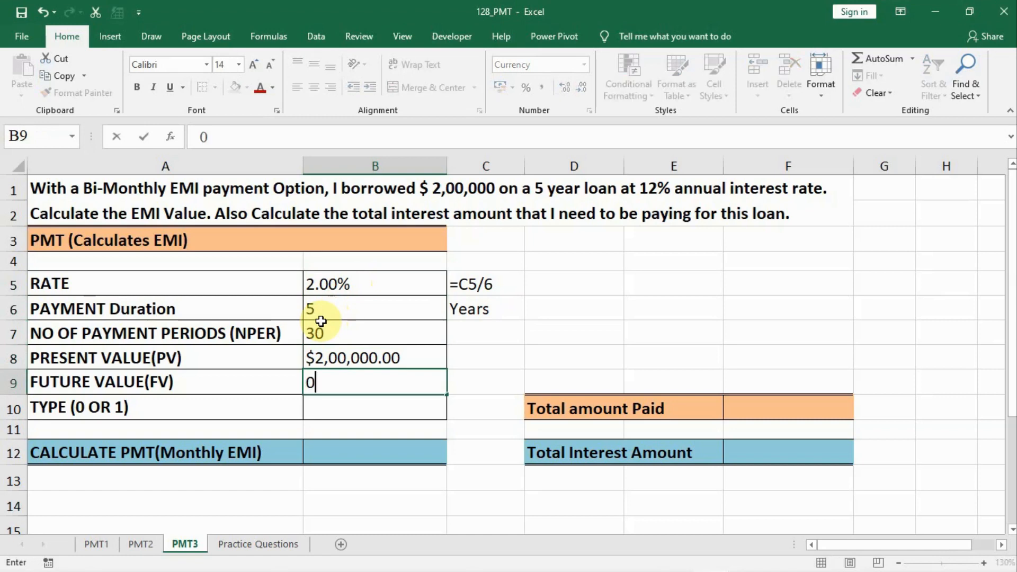
key(Return)
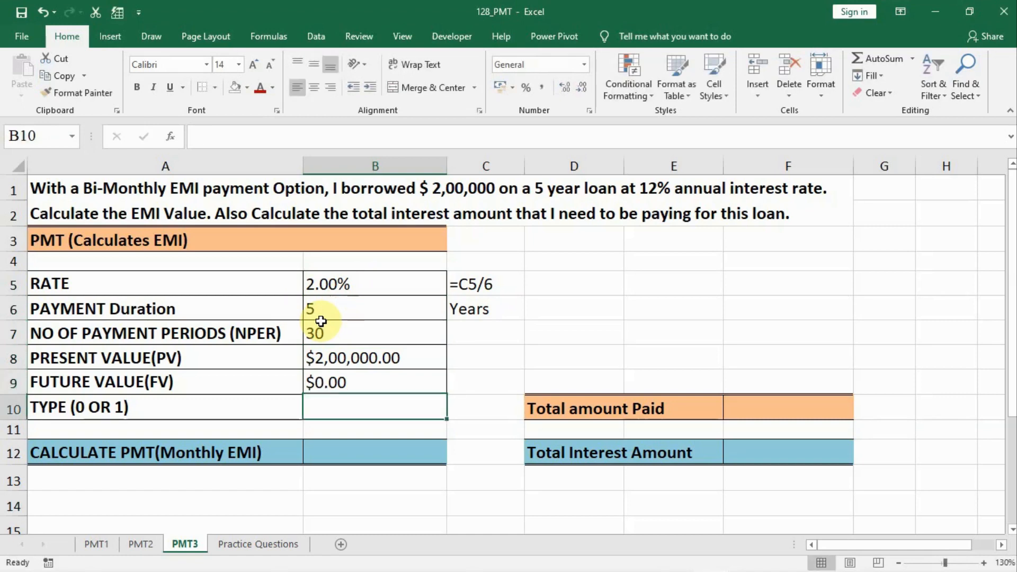
text(1)
key(Return)
Calculate the EMI in B12 with the formula =PMT(B5,B7,B8,B9,B10).
key(Down)
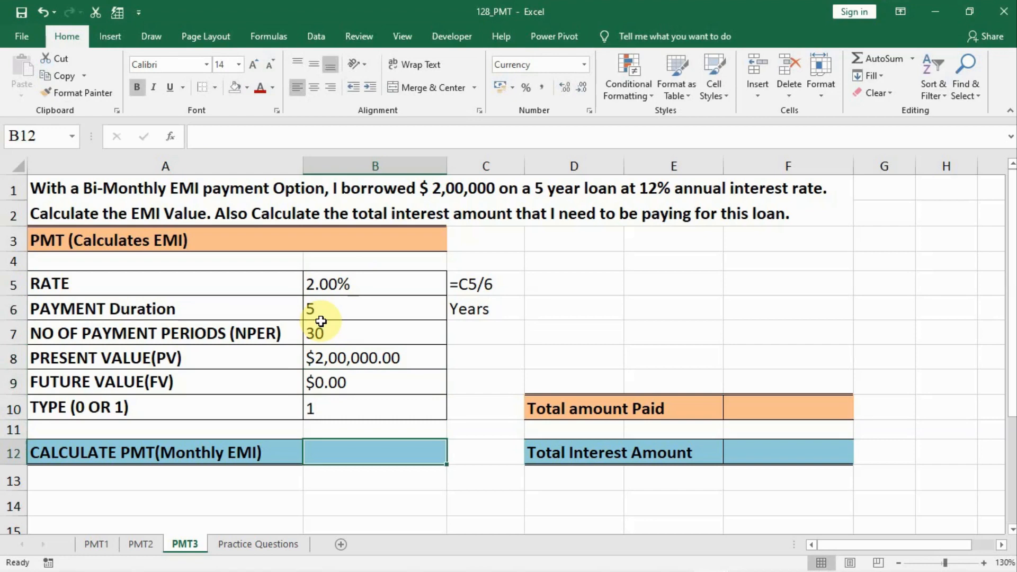
text(=pm)
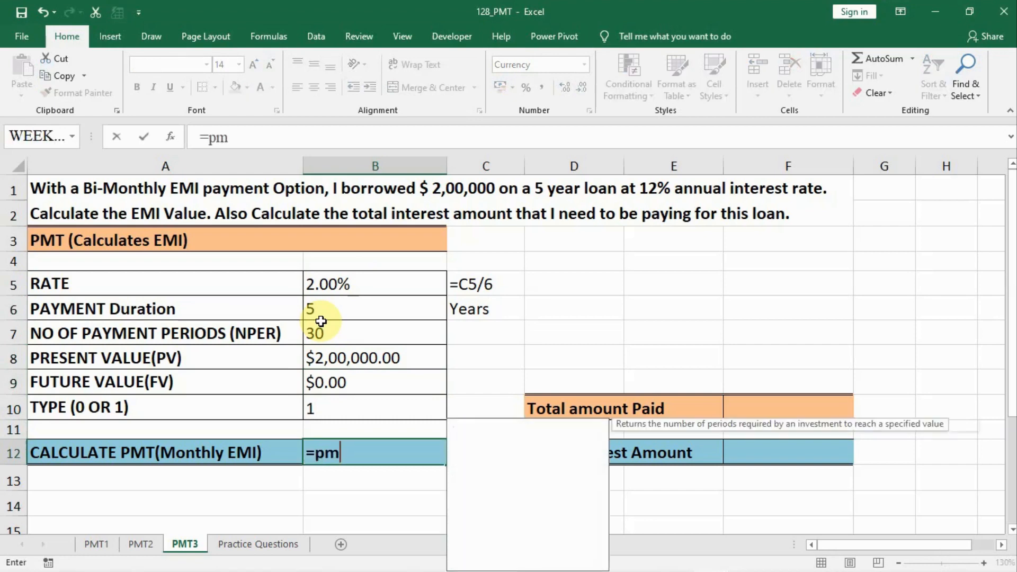
text(t()
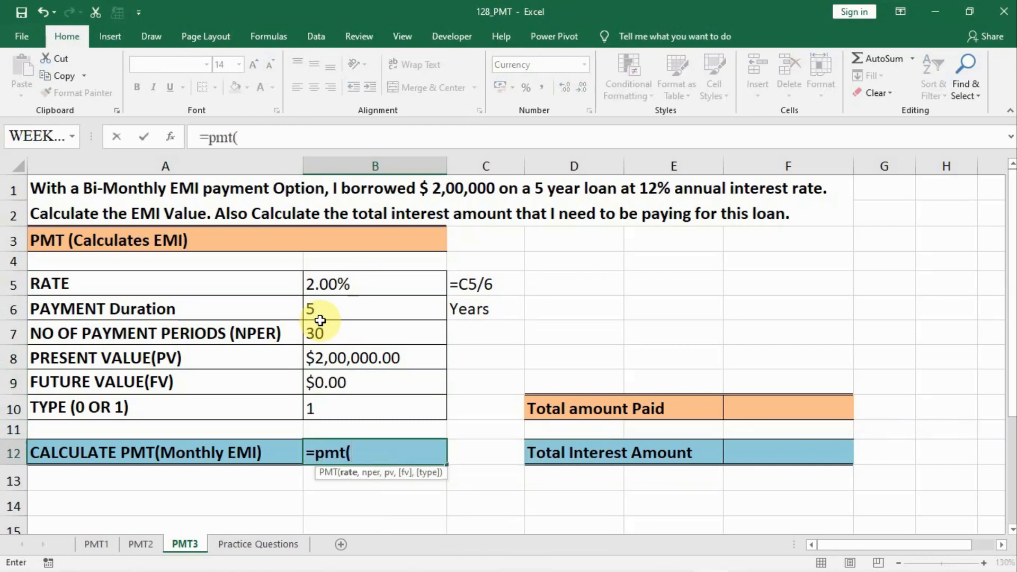
click(328, 290)
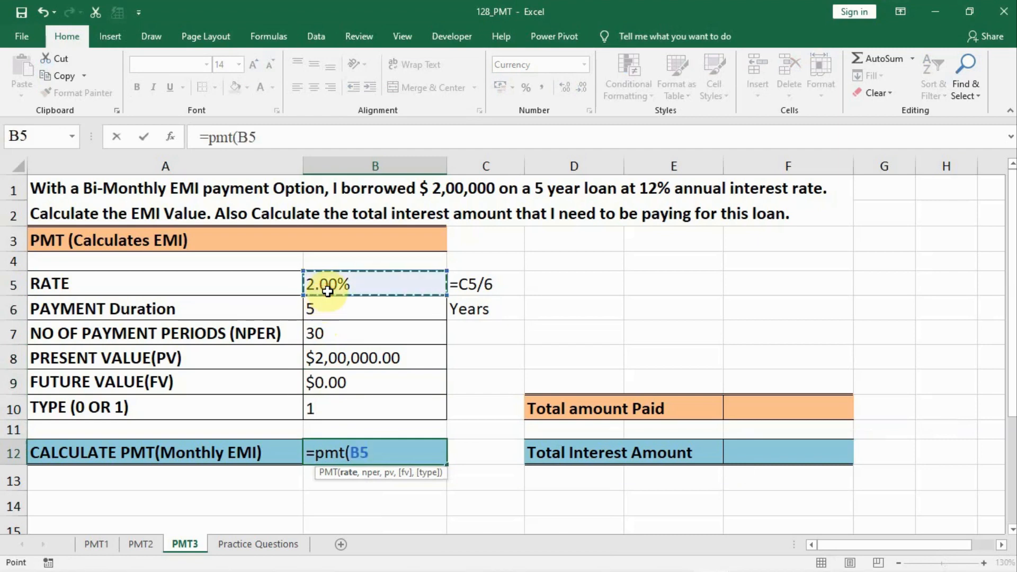
text(,)
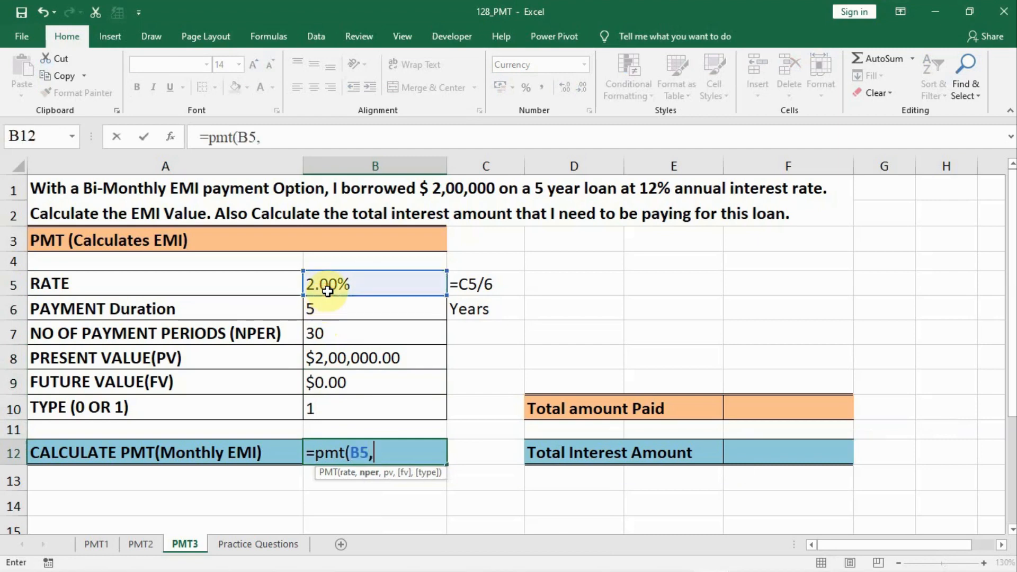
click(332, 334)
text(,)
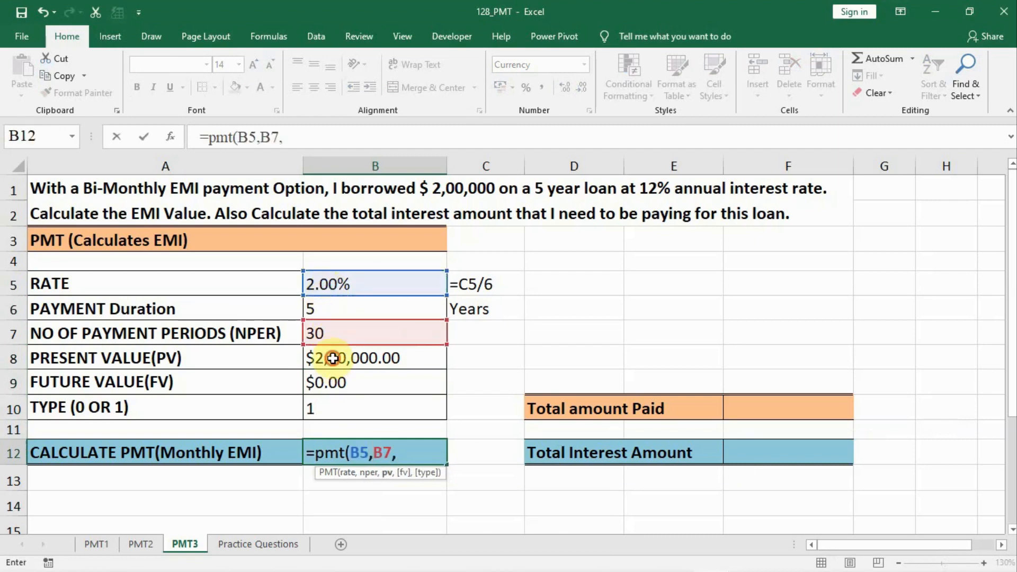
click(332, 359)
text(,)
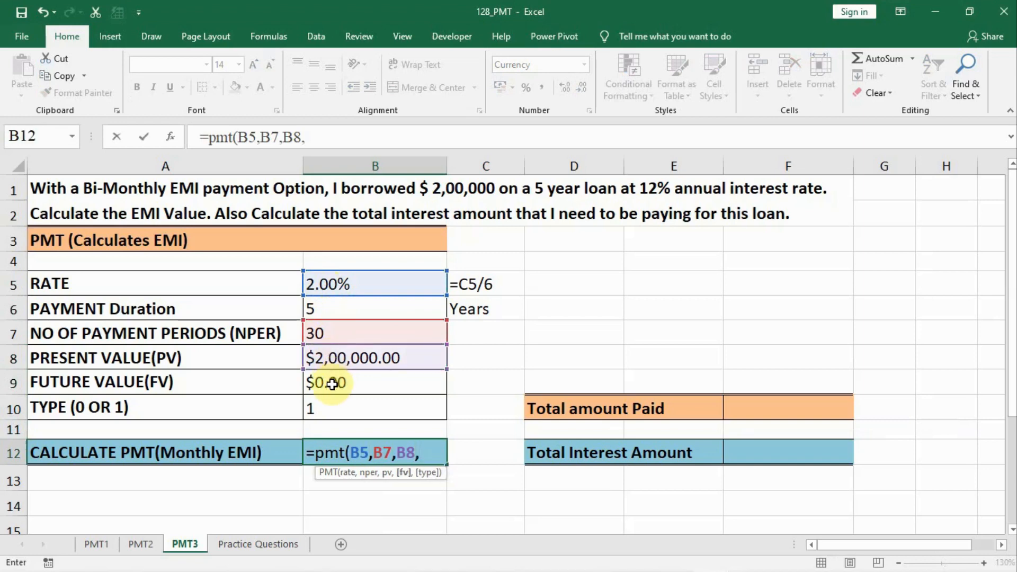
click(332, 384)
text(,)
click(328, 410)
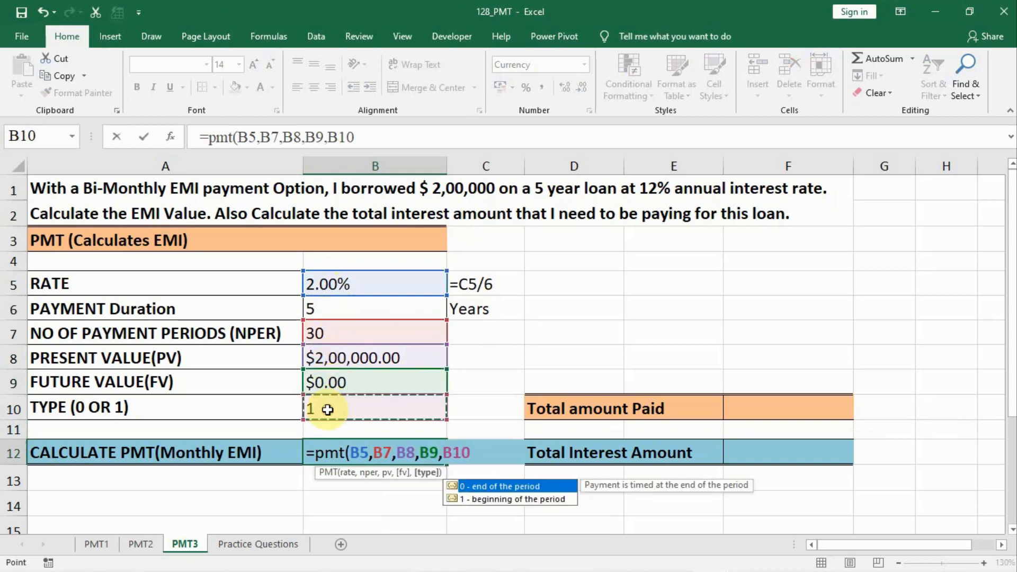
key(Return)
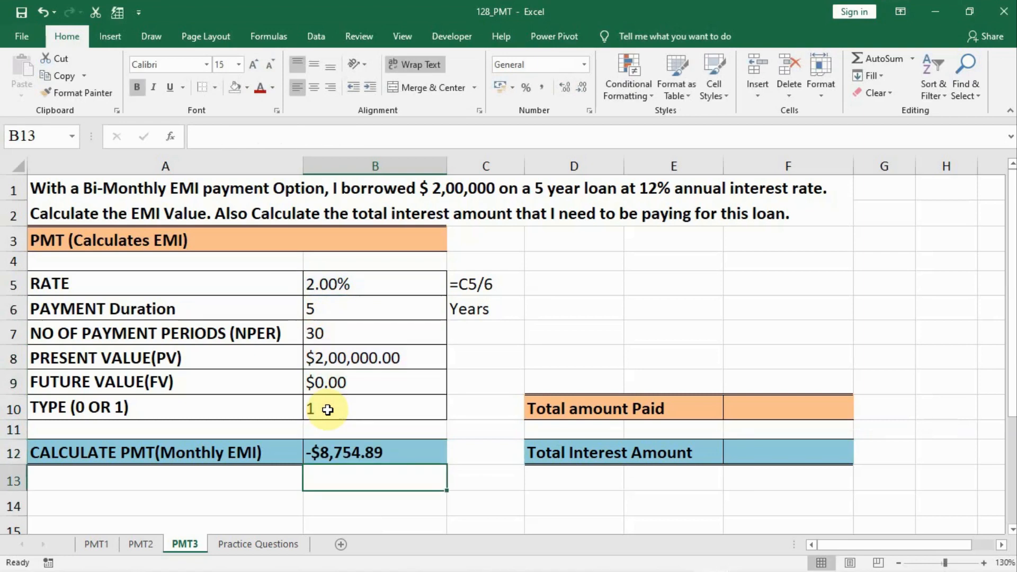
click(349, 452)
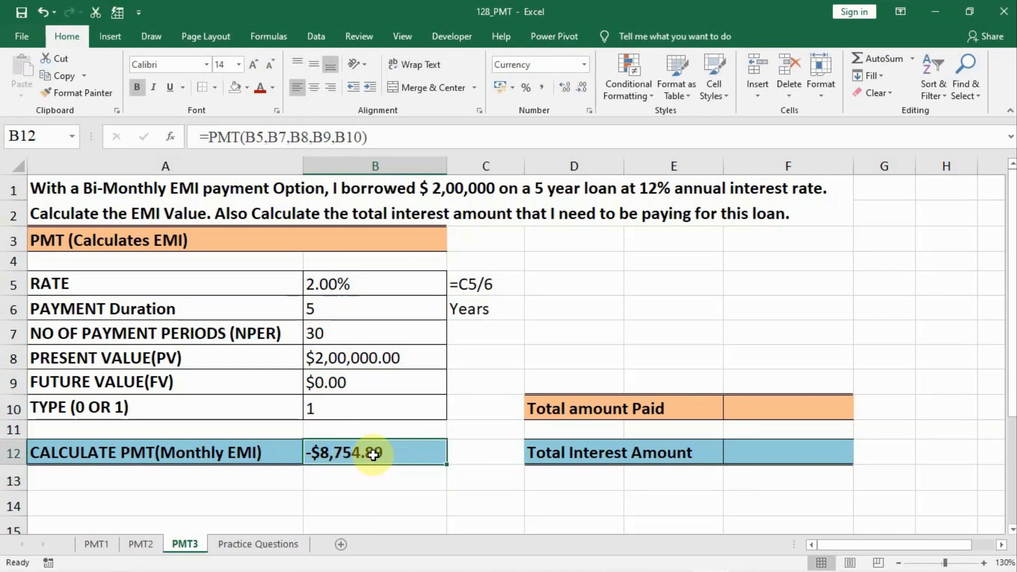
Calculate the total amount paid in F10 by multiplying the EMI by the number of payment periods, =B12*B7.
click(762, 409)
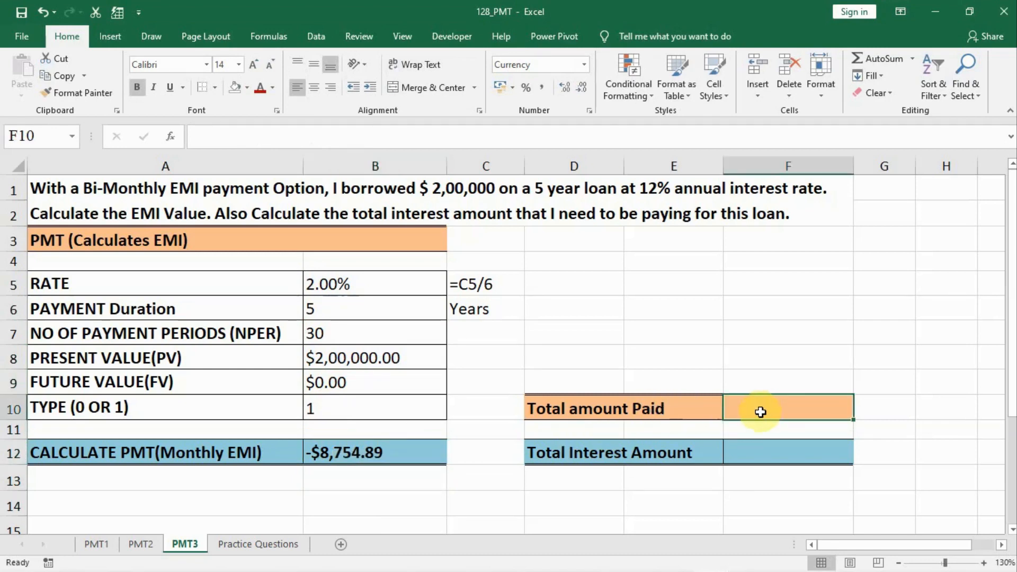
text(=)
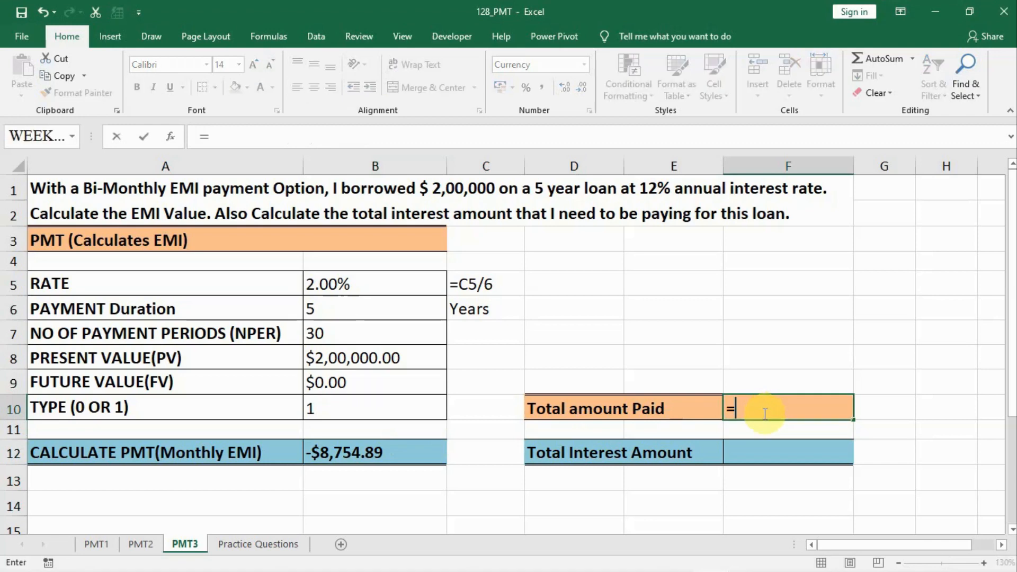
click(365, 455)
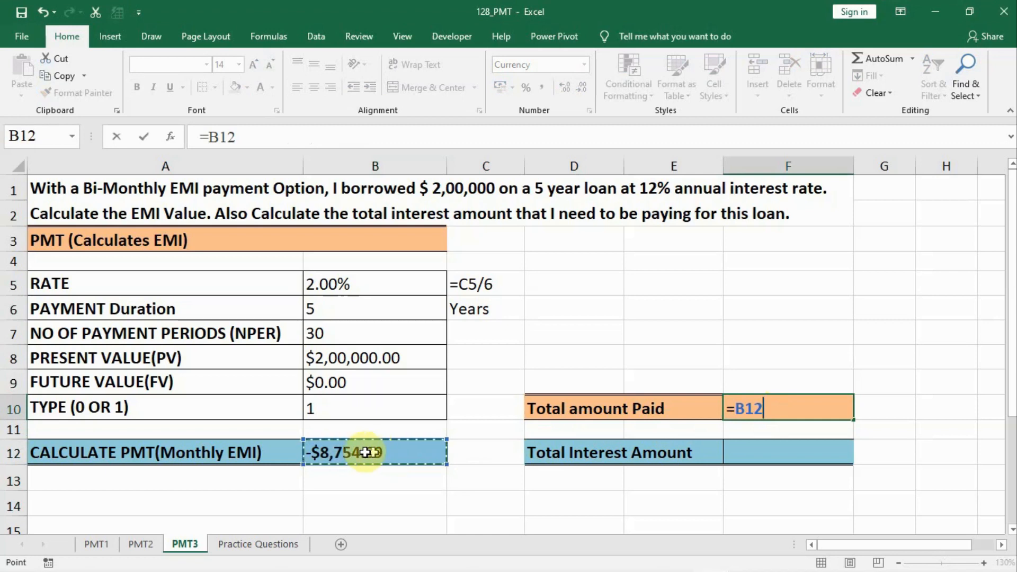
text(*)
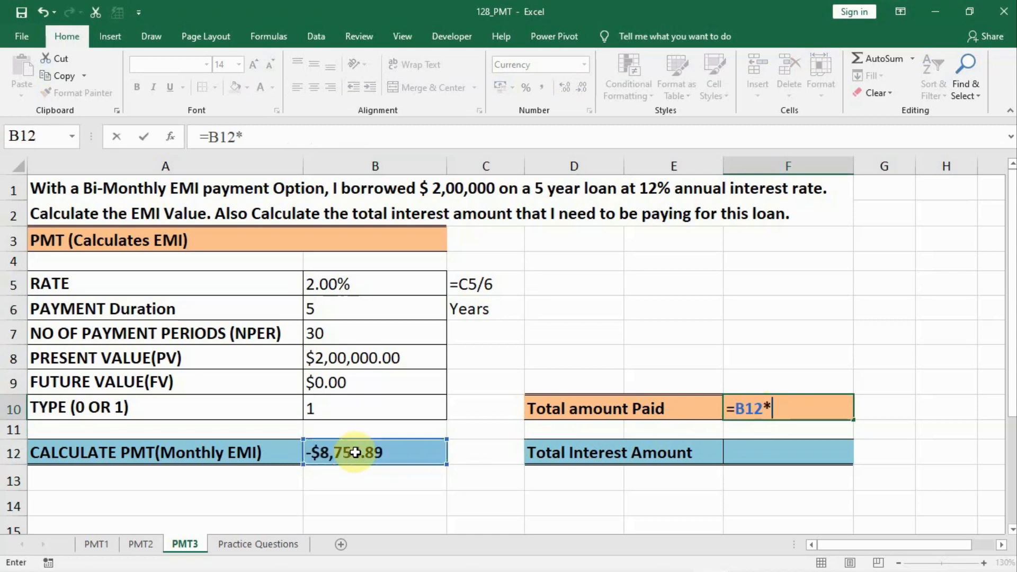
click(371, 331)
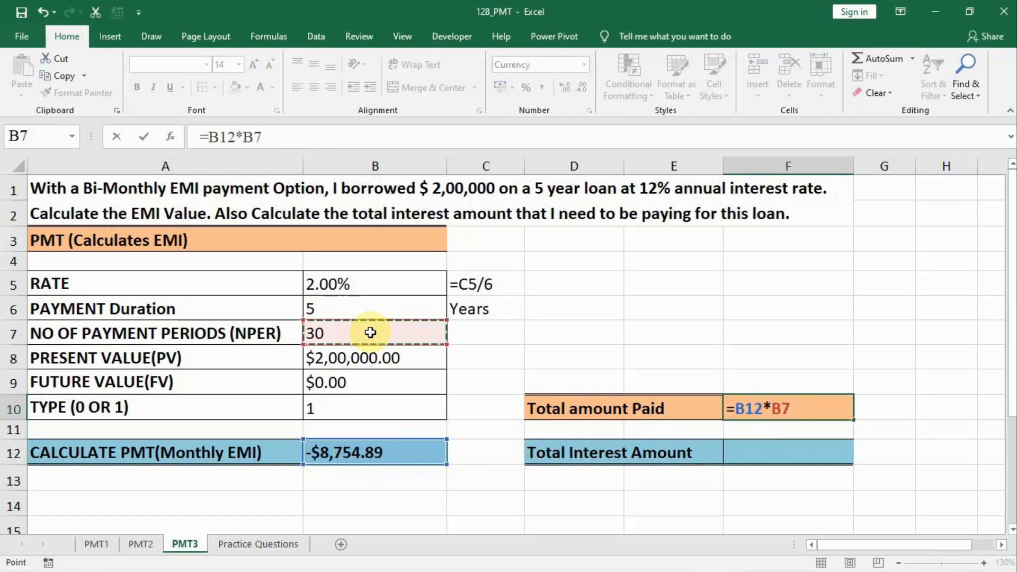
key(Return)
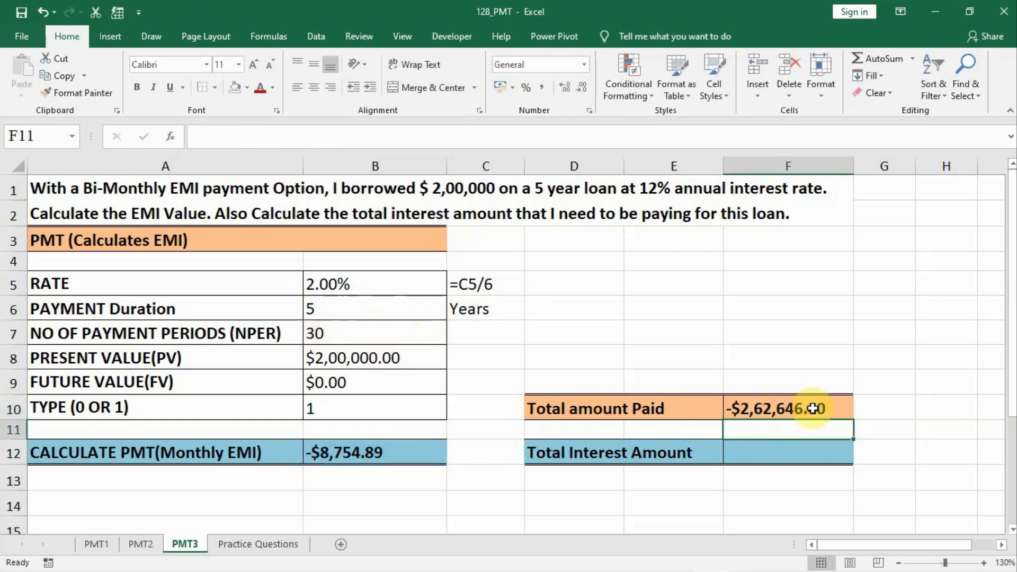
Calculate the total interest amount in F12 by adding the present value and the total amount paid, =B8+F10.
click(741, 454)
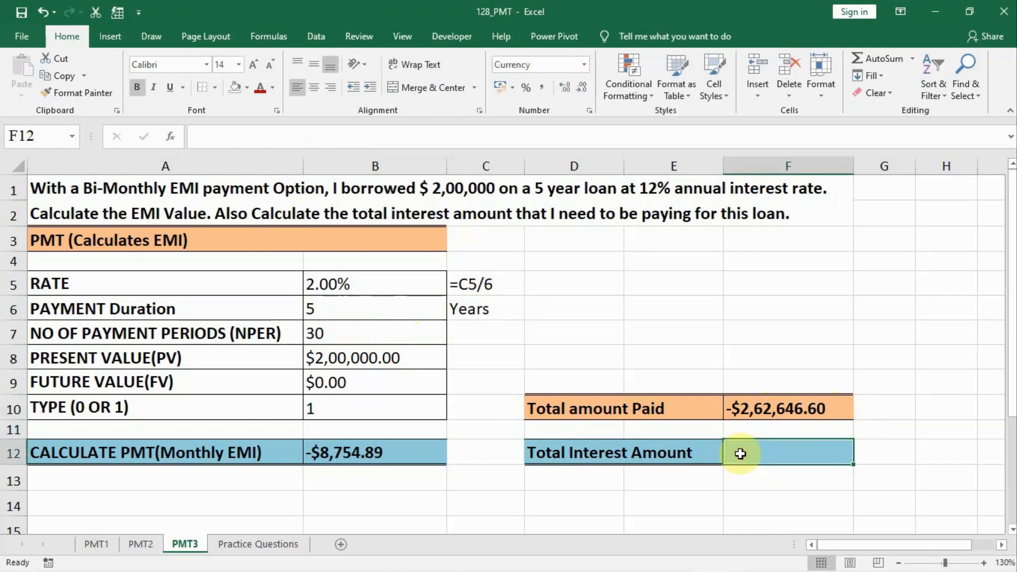
text(=)
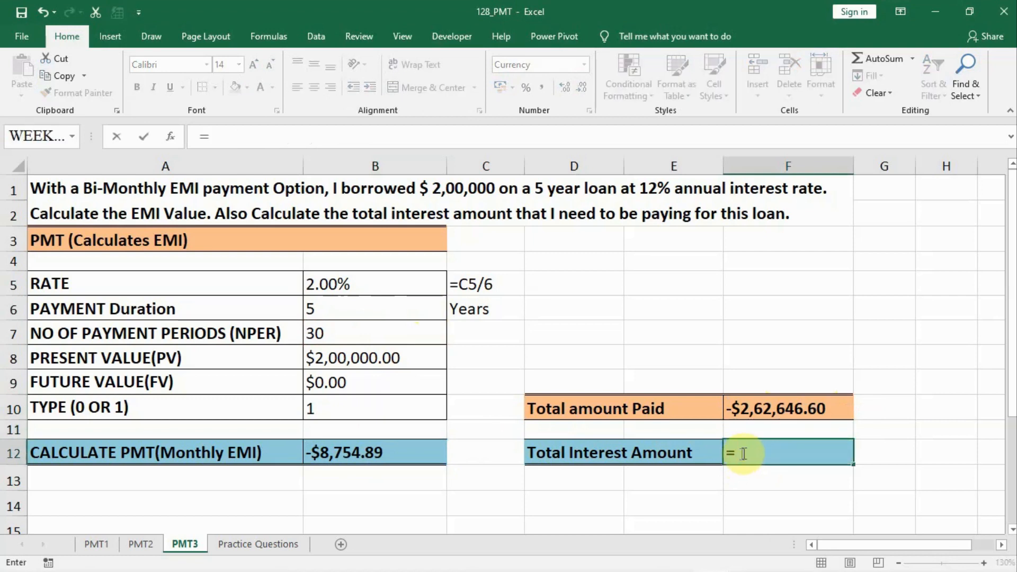
click(329, 357)
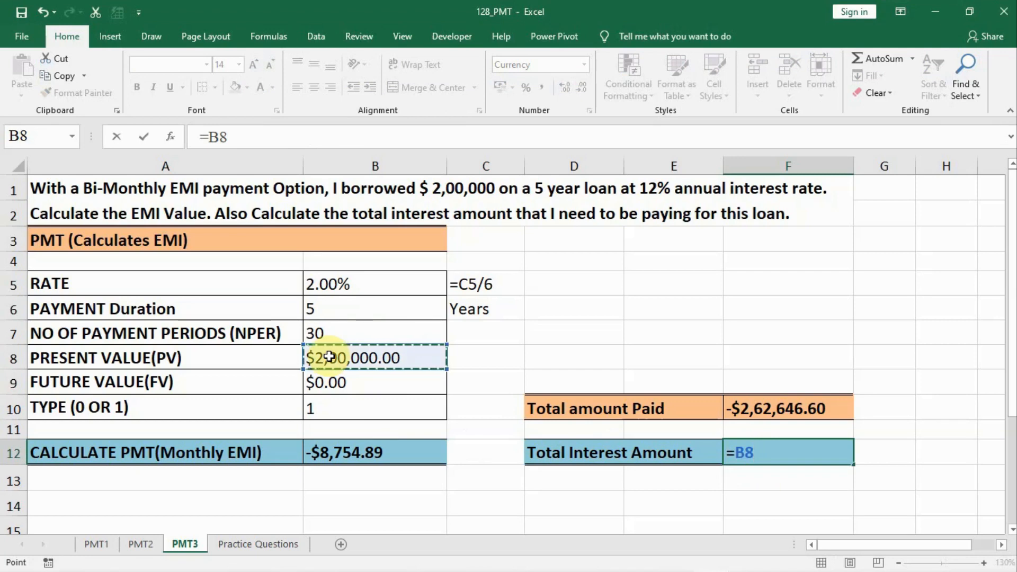
text(+)
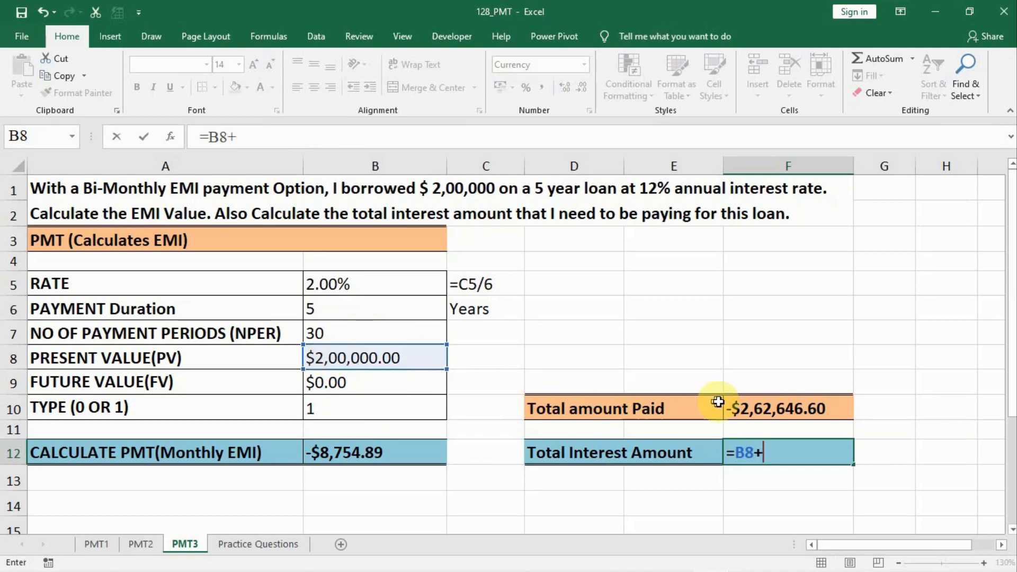
click(782, 408)
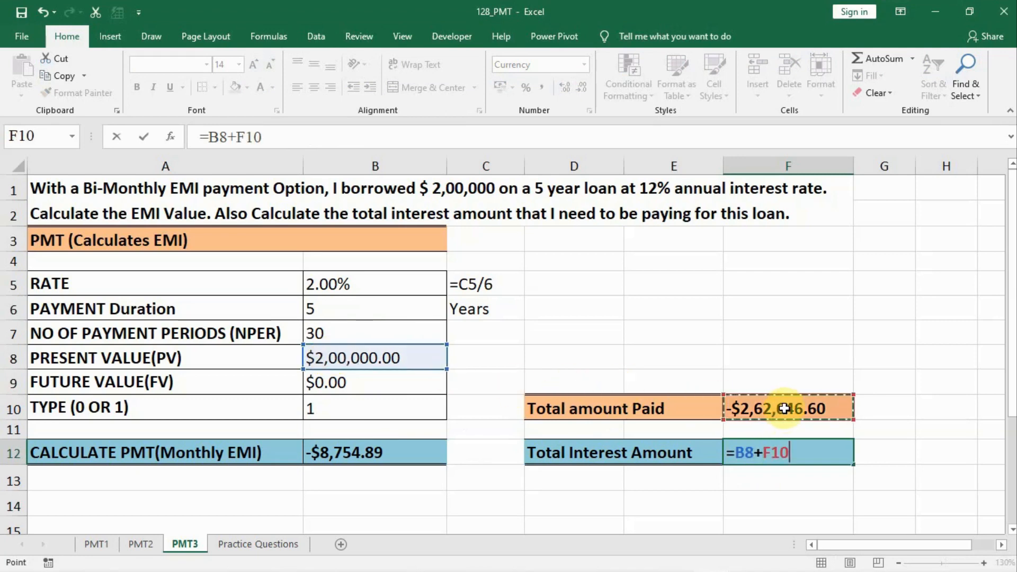
key(Return)
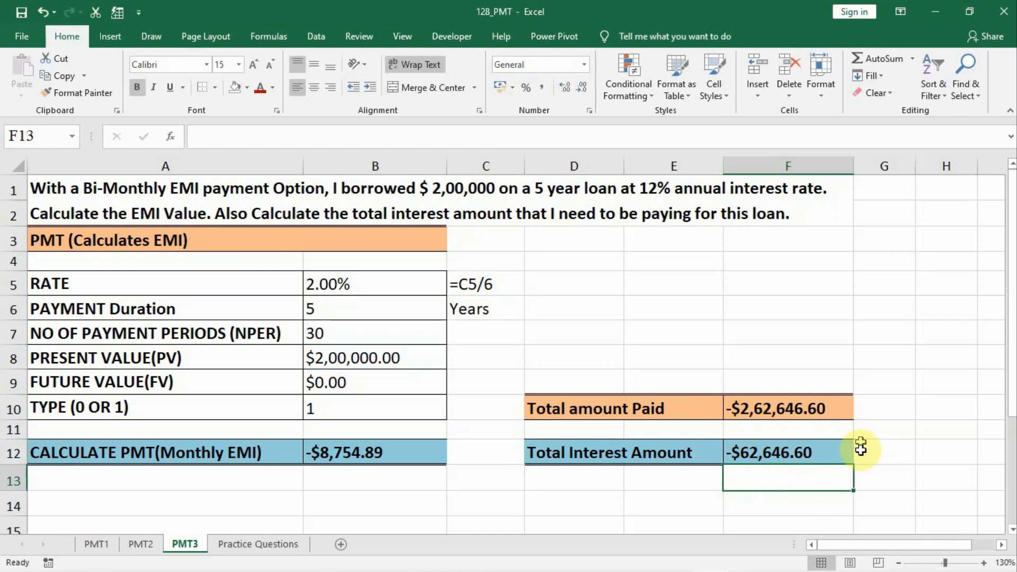
Open the Practice Questions sheet to view the bike loan question.
click(267, 543)
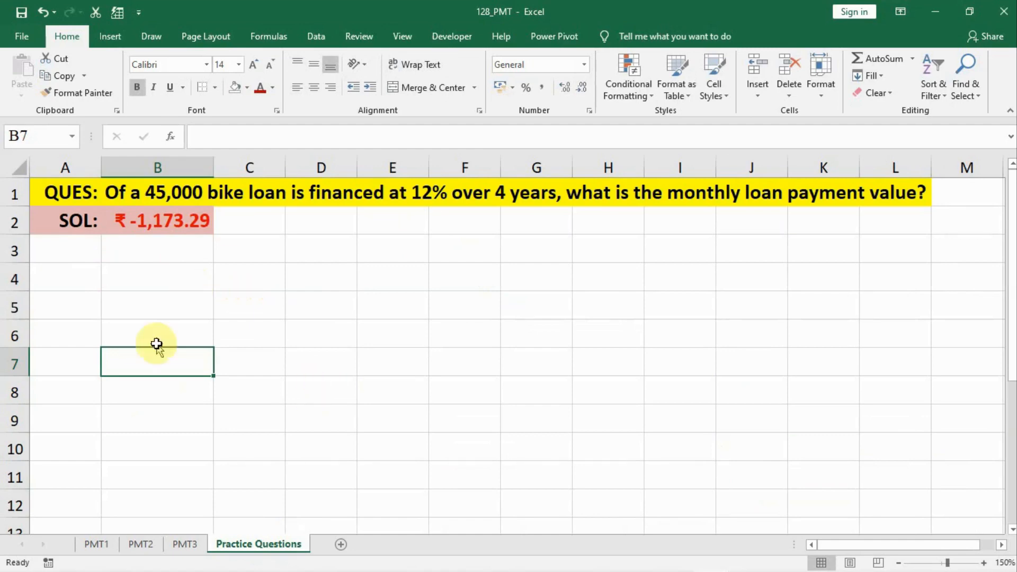